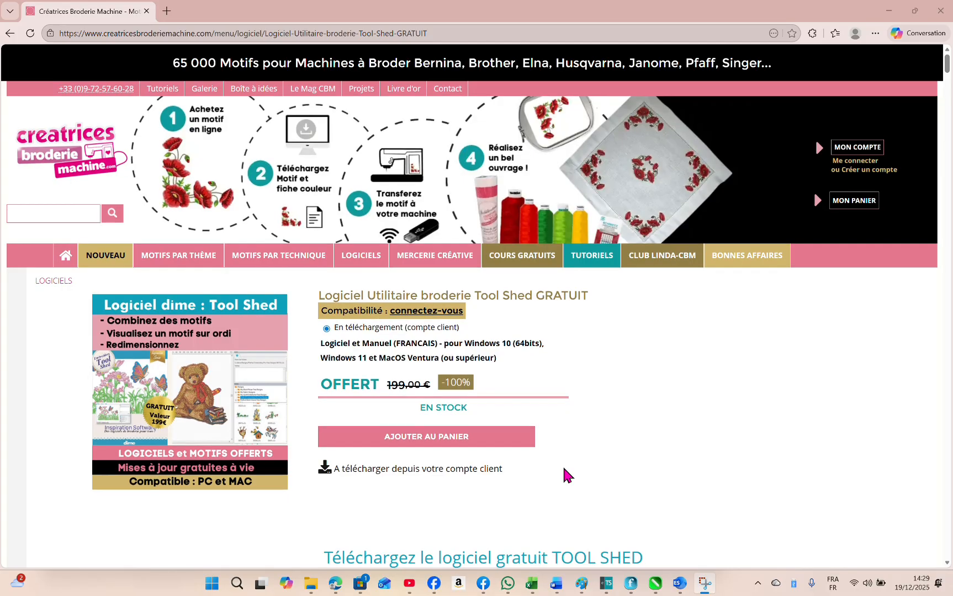
Read through the Tool Shed product page's description of hoop sizes, design previews and workspace features
scroll(567, 475, "down", 10)
scroll(564, 469, "down", 15)
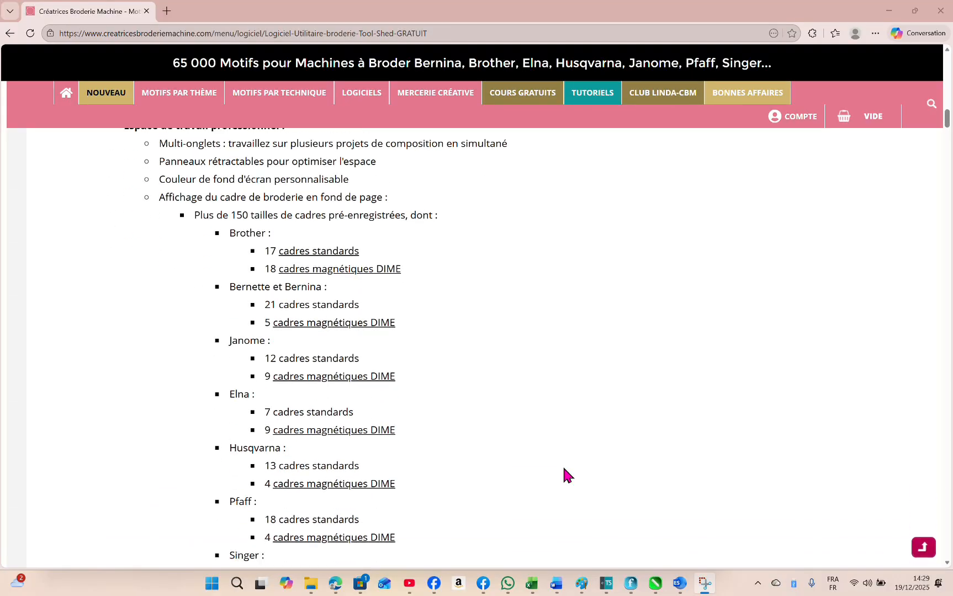
scroll(564, 469, "down", 15)
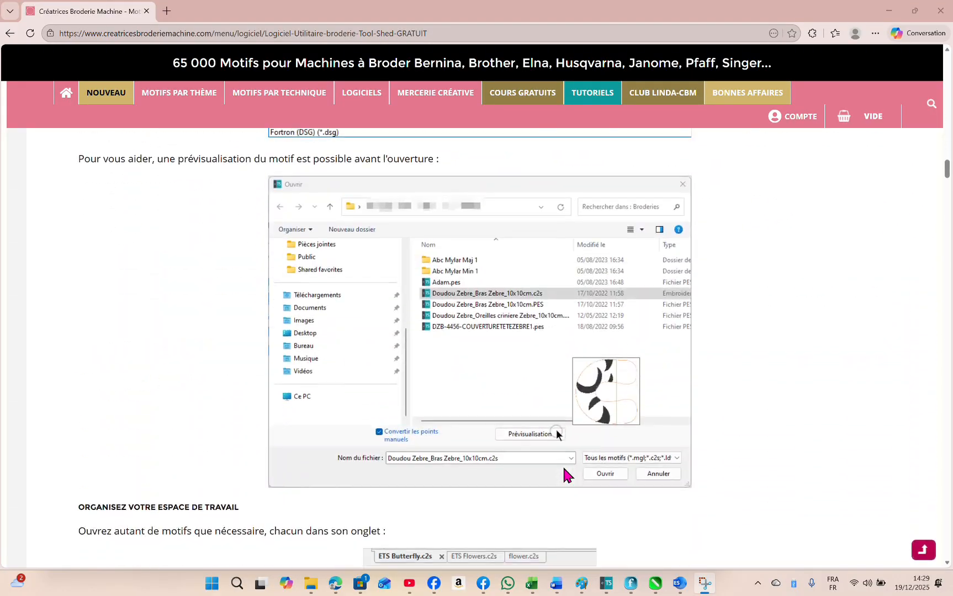
scroll(567, 475, "down", 5)
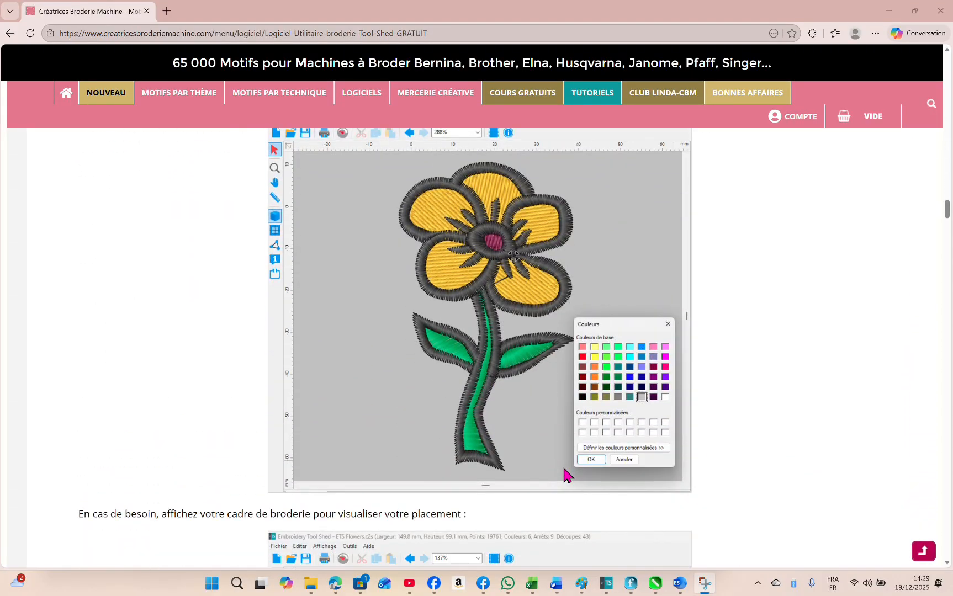
scroll(568, 475, "up", 12)
scroll(568, 476, "up", 20)
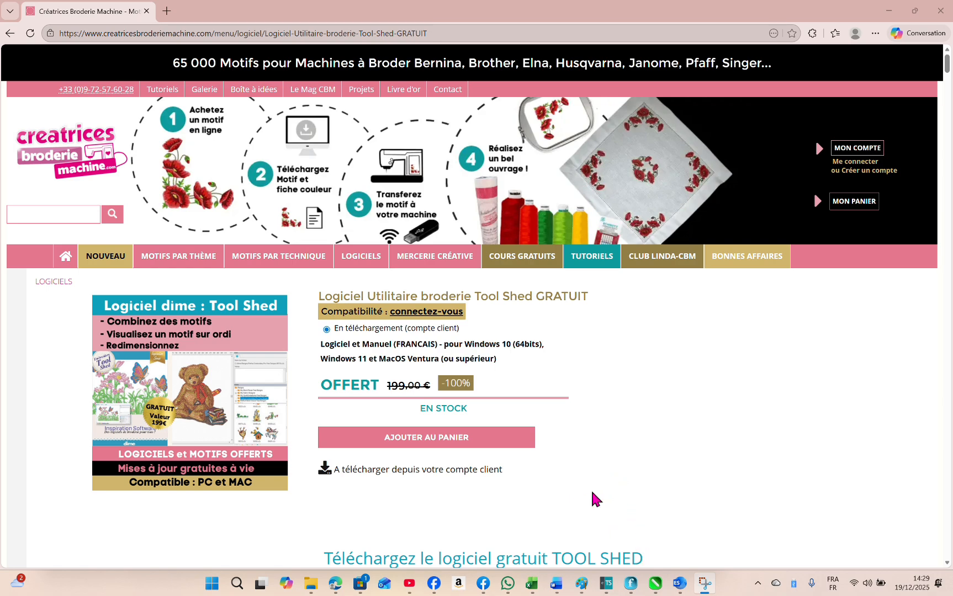
Switch to Embroidery Tool Shed and open the 5x5 Applique designs A, M and N together from the FICHIER BRODERIE LETTRAGE folder
mouse_move(607, 592)
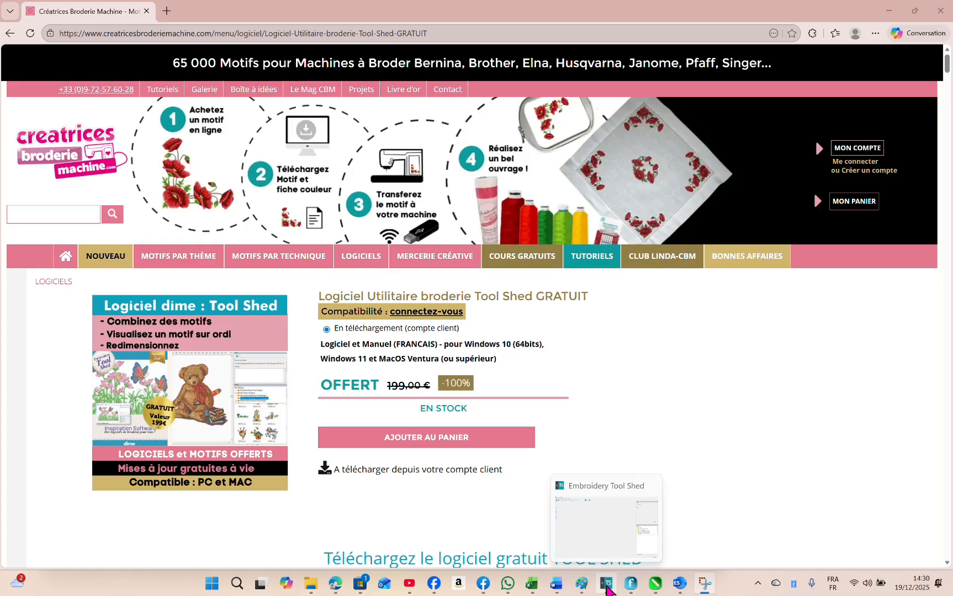
left_click(607, 587)
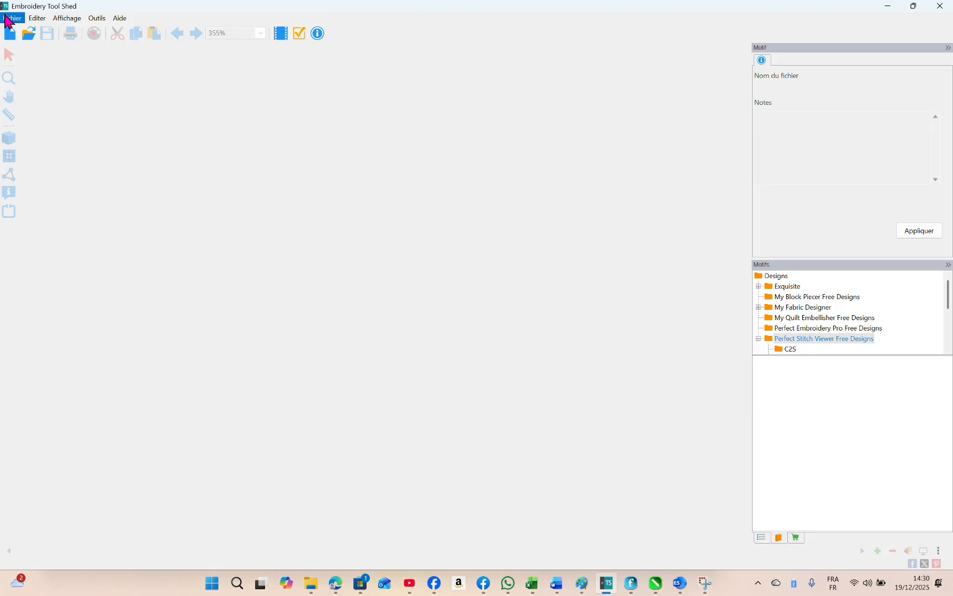
left_click(29, 35)
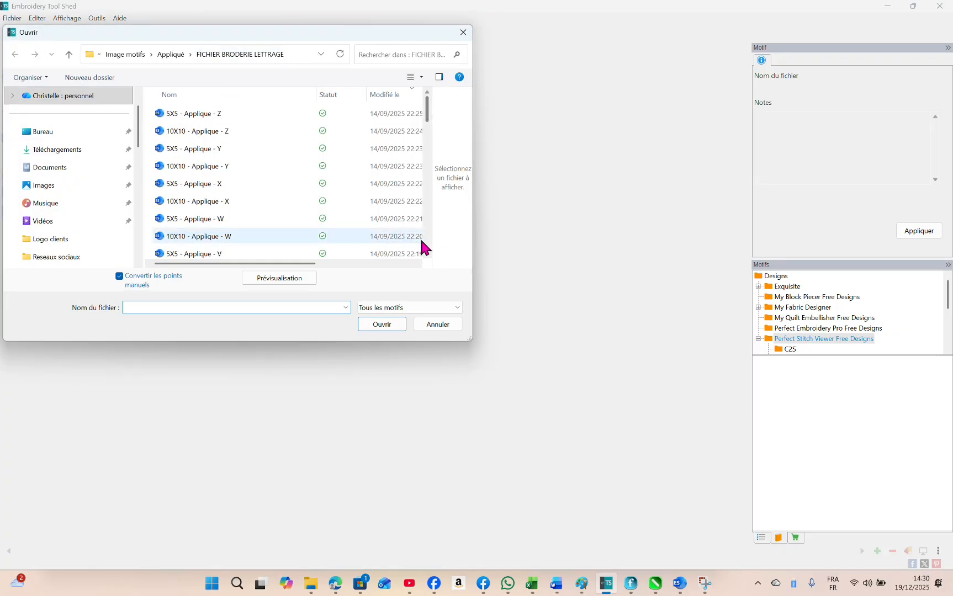
scroll(425, 249, "down", 10)
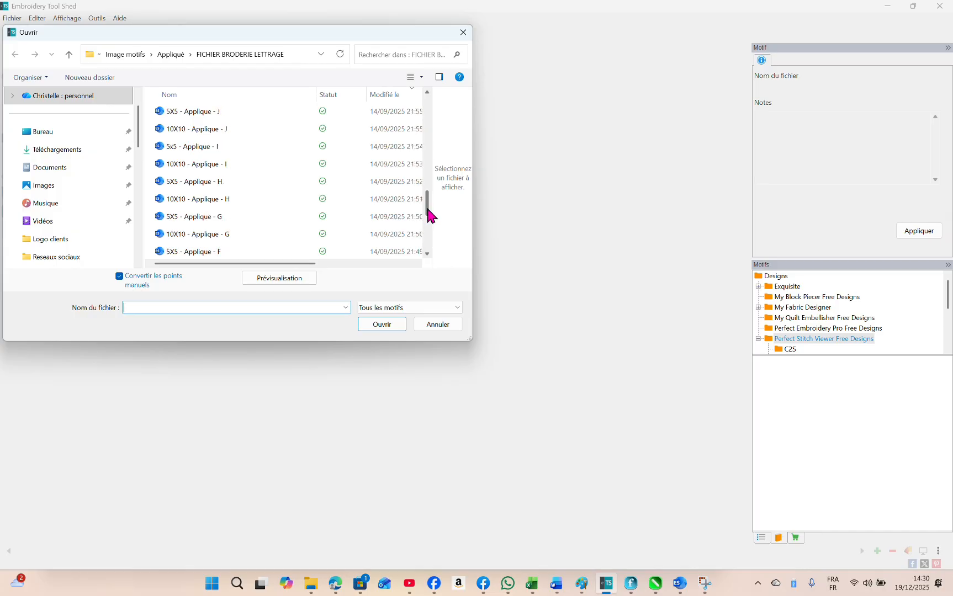
scroll(426, 248, "down", 4)
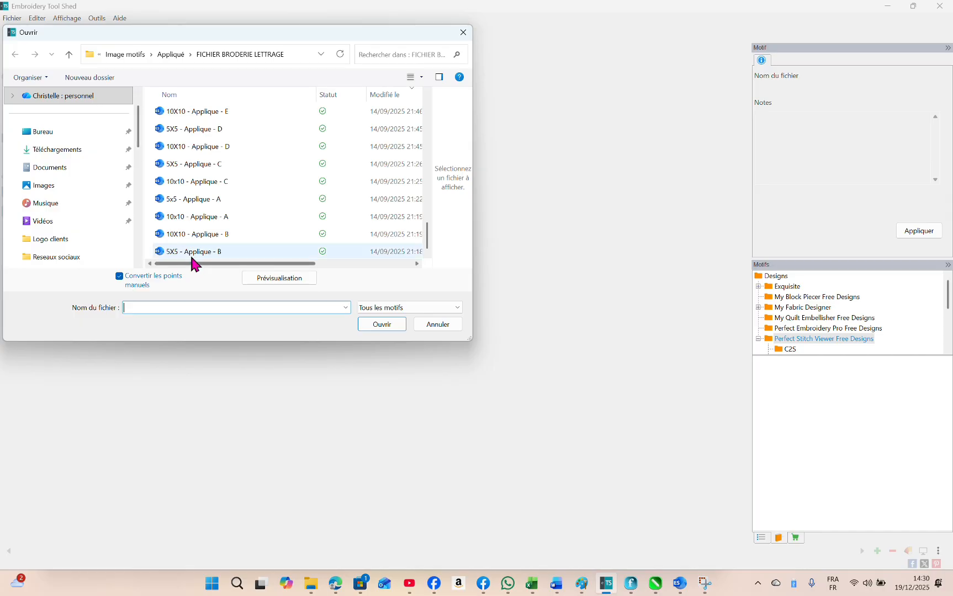
left_click(179, 200)
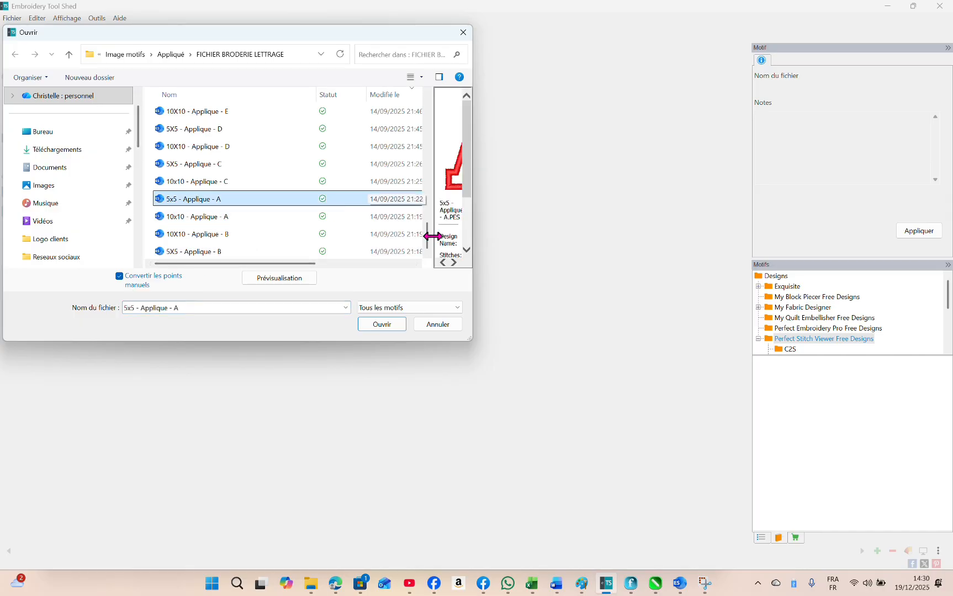
left_click_drag(428, 237, 424, 182)
left_click(249, 185, "ctrl")
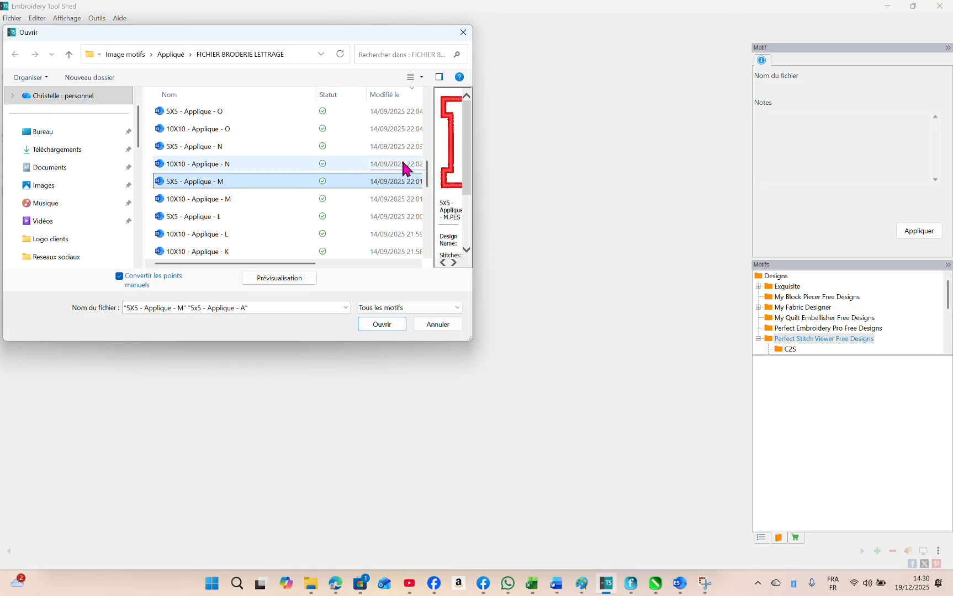
left_click_drag(427, 177, 427, 171)
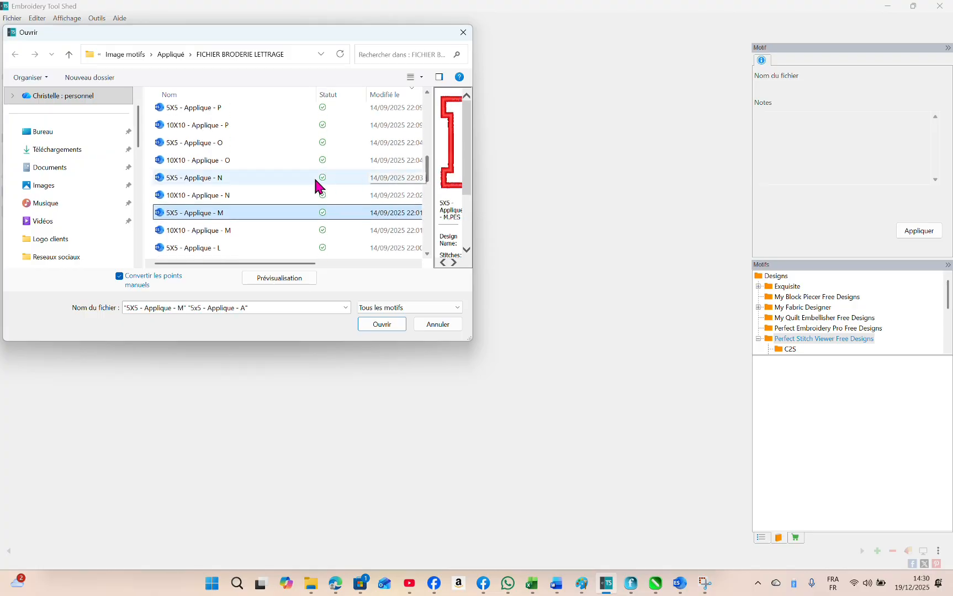
left_click(220, 179, "ctrl")
left_click(388, 326)
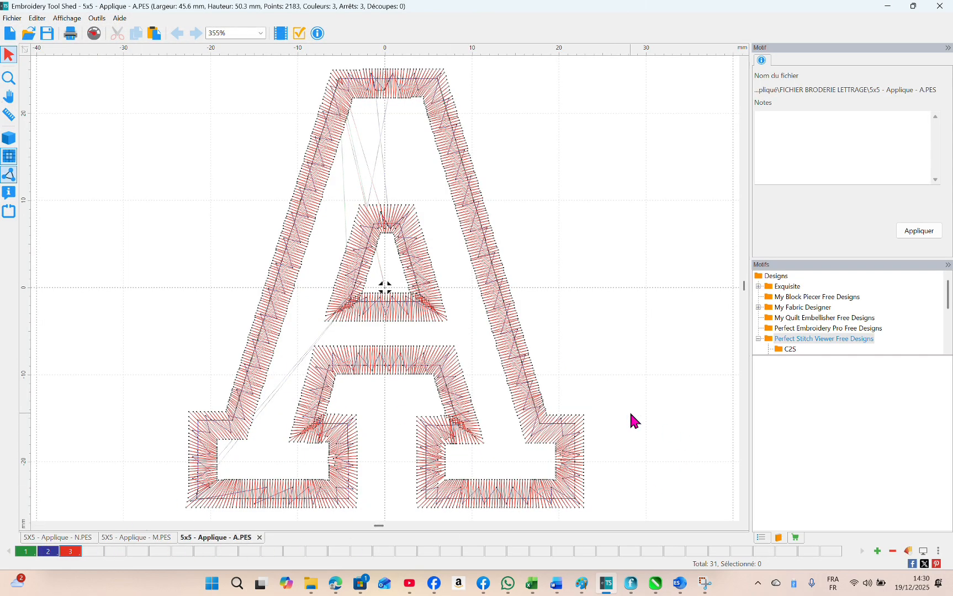
Show the letter A design at 100% zoom and set the A's width to 40 mm, keeping its proportions
left_click(448, 408)
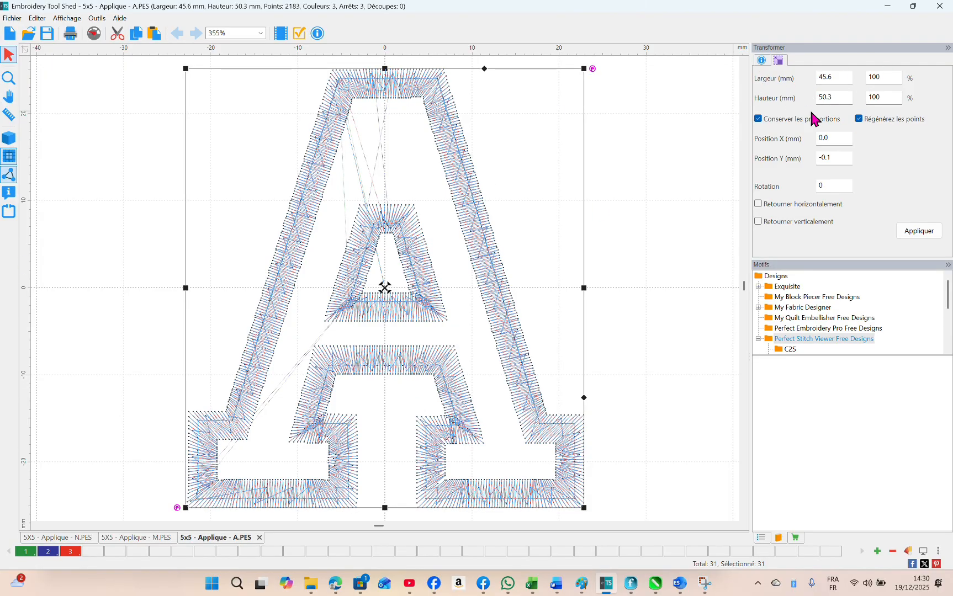
left_click(261, 33)
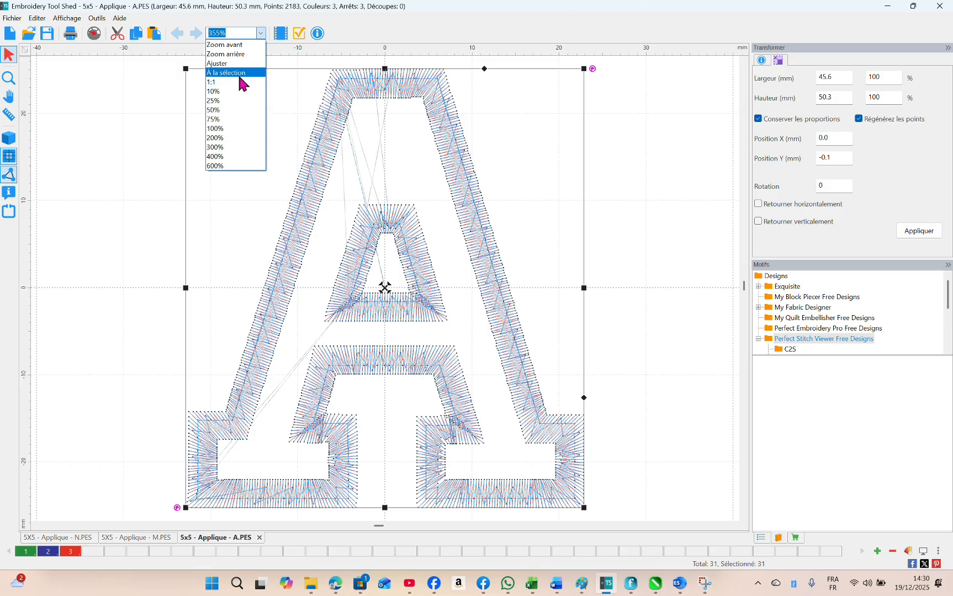
left_click(234, 131)
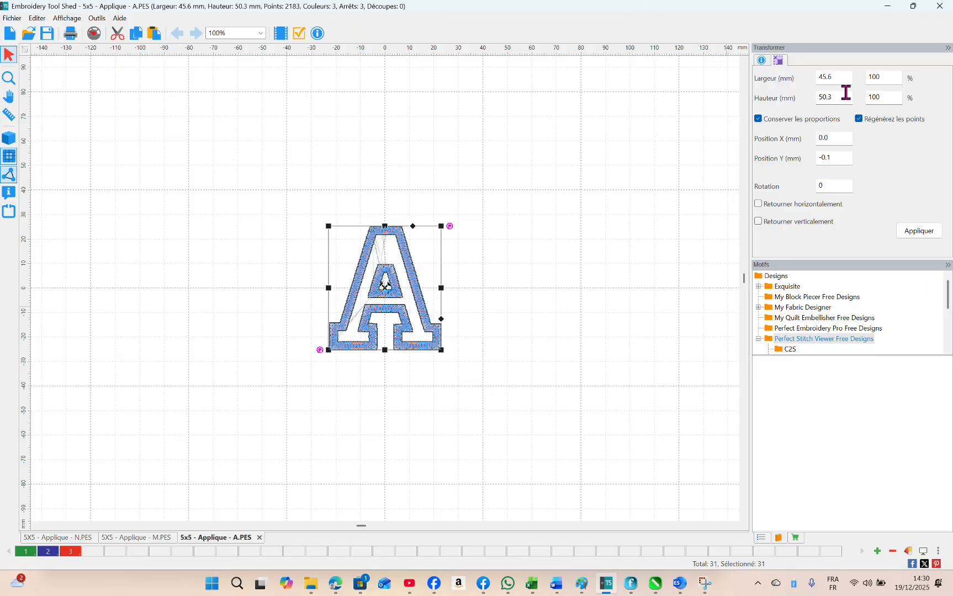
double_click(829, 77)
type("40")
left_click(917, 238)
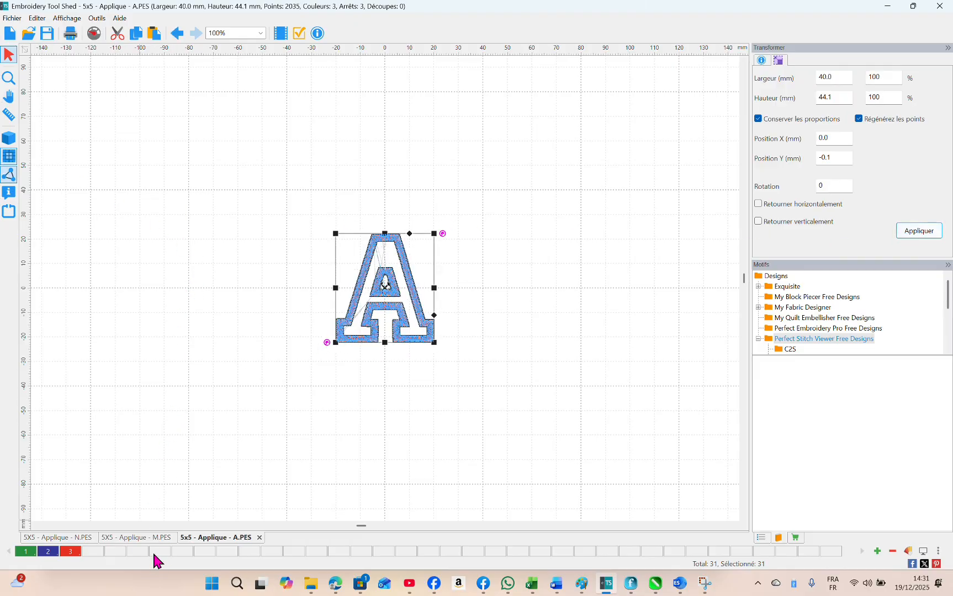
In the letter M design, set the M's width to 40 mm with proportions kept
left_click(164, 539)
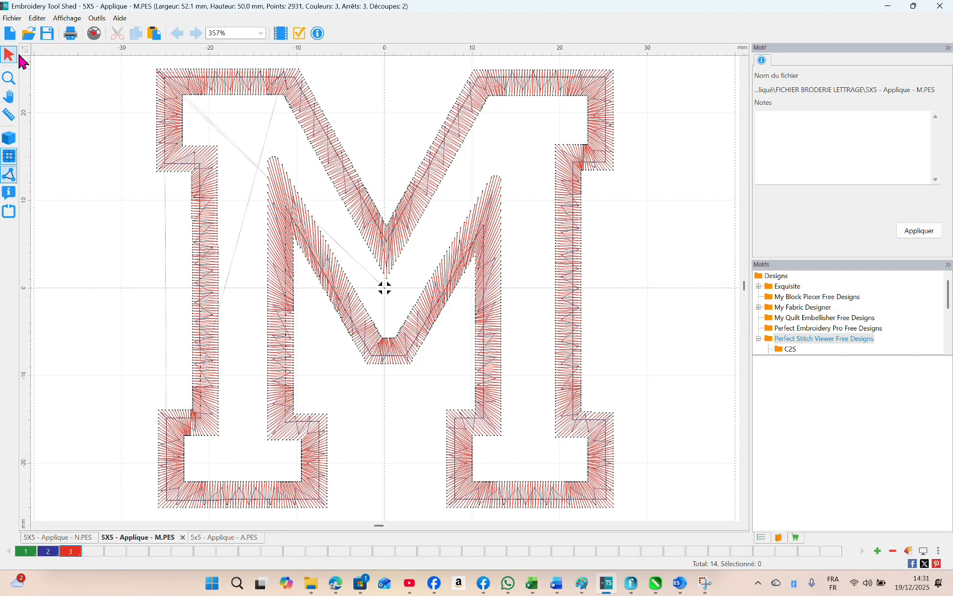
left_click(191, 158)
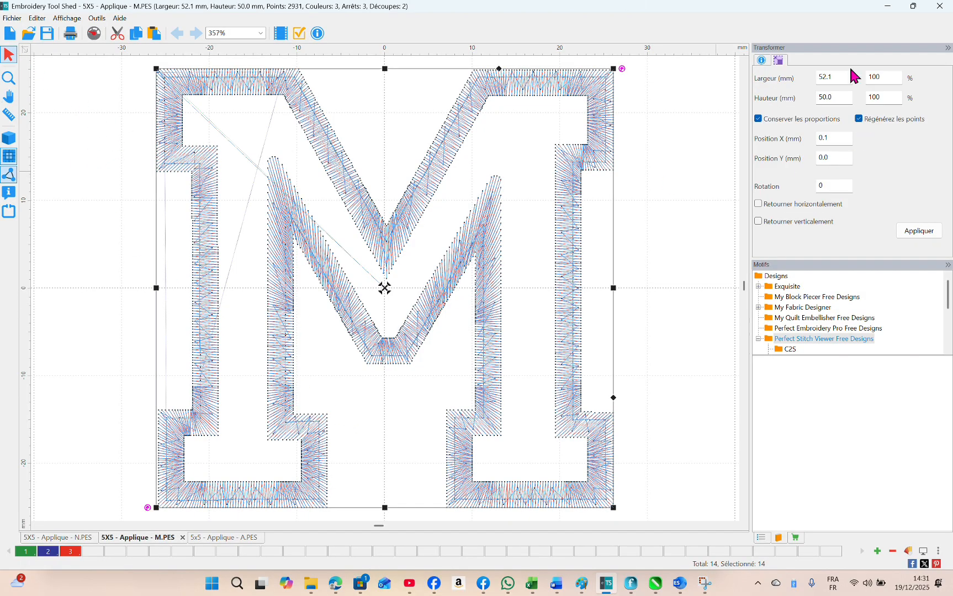
double_click(837, 74)
type("40")
left_click(920, 236)
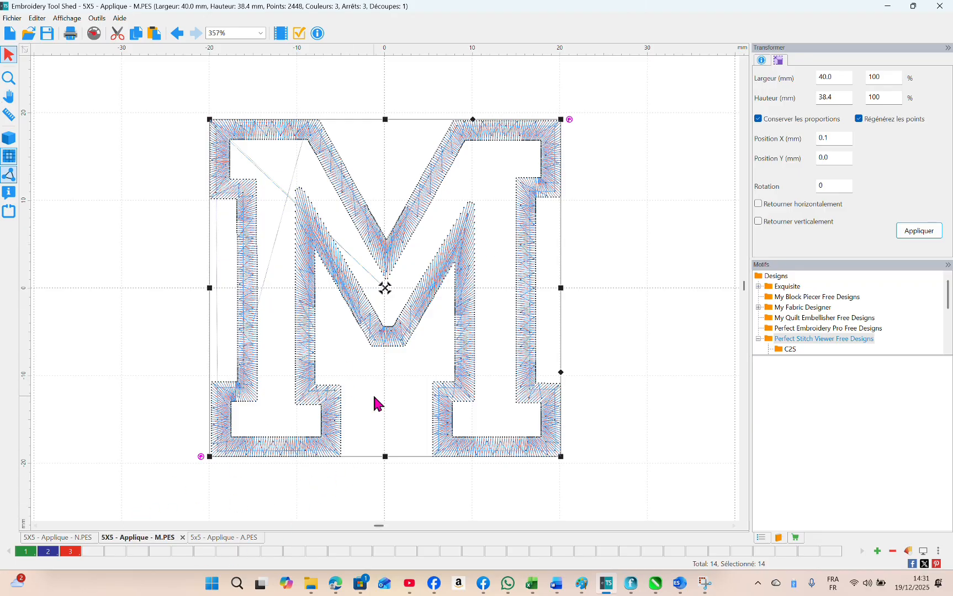
Copy the resized M into the letter A design and place it just to the left of the A
right_click(331, 434)
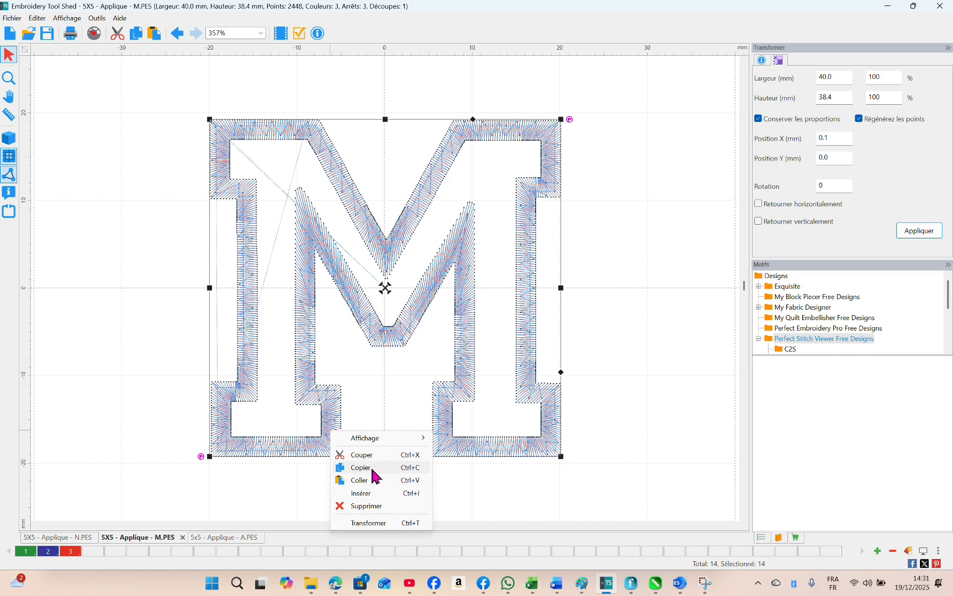
left_click(226, 539)
right_click(233, 328)
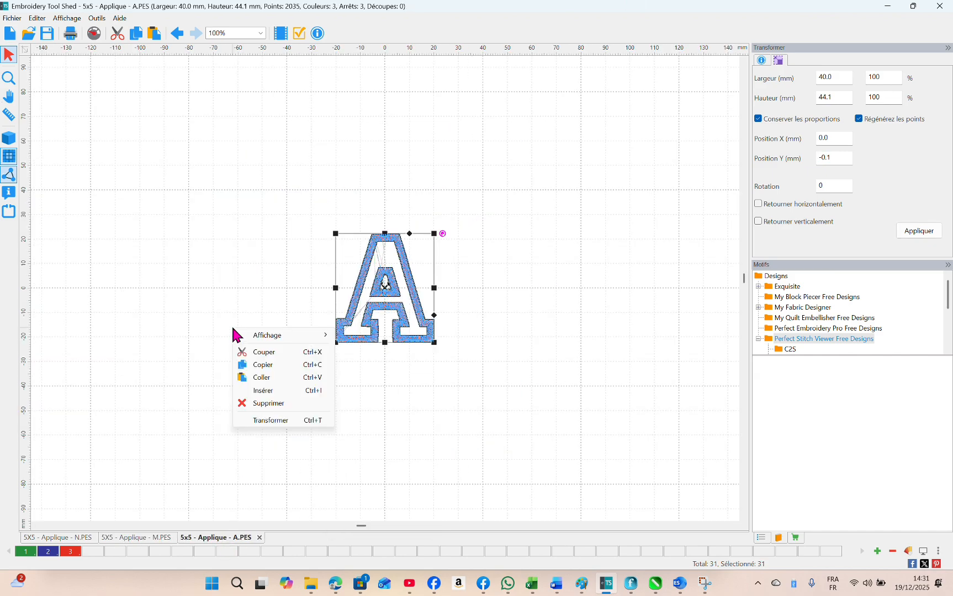
left_click(262, 378)
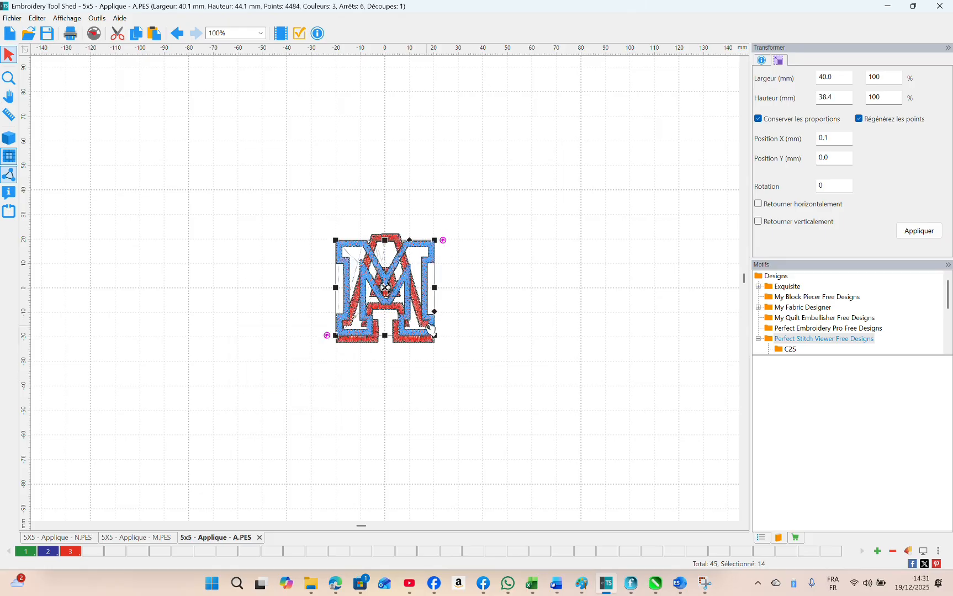
left_click_drag(431, 330, 315, 338)
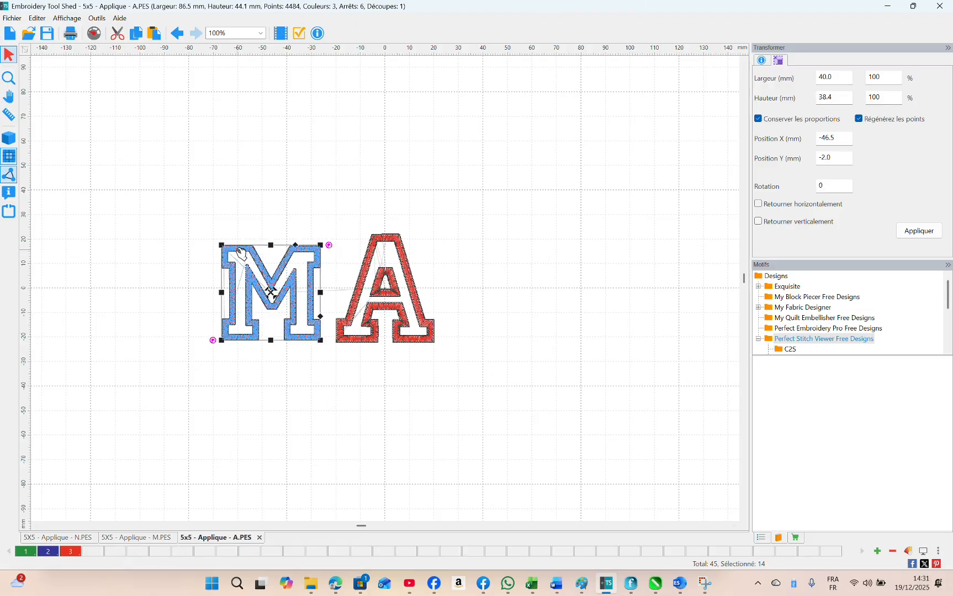
Compare the two letters' heights, set the A's height to 38 mm, and align its base with the M
left_click_drag(186, 196, 485, 415)
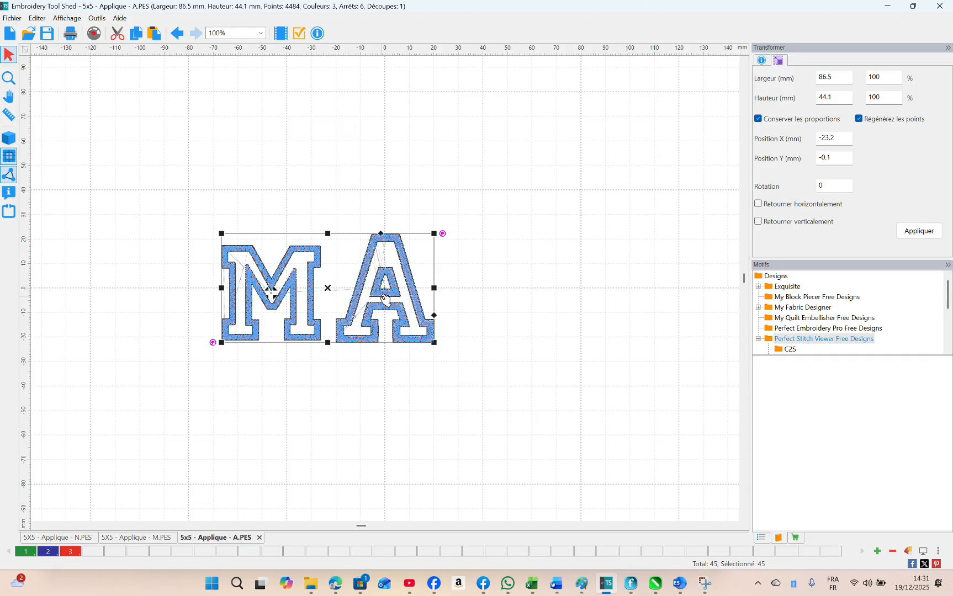
left_click(101, 165)
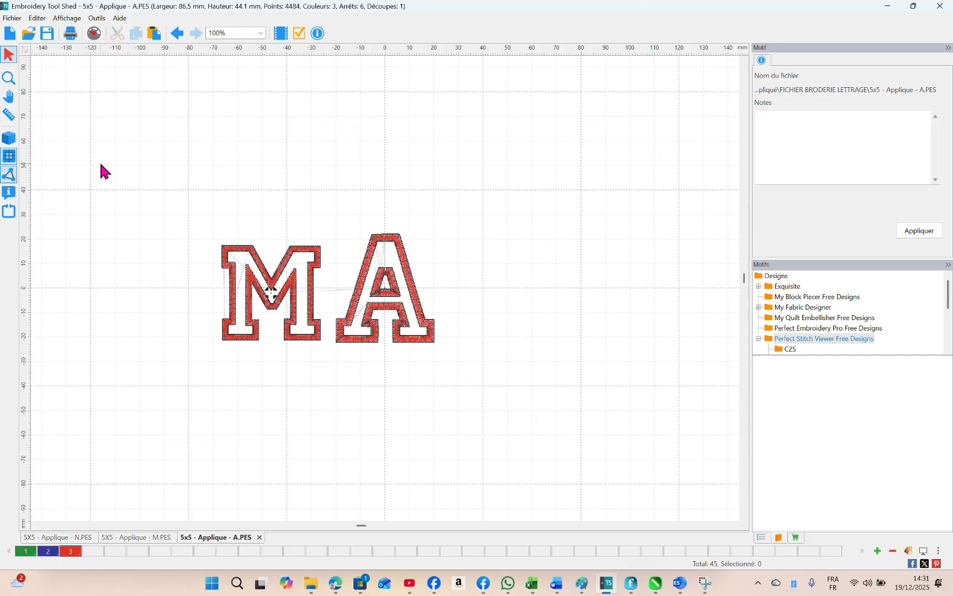
left_click(393, 289)
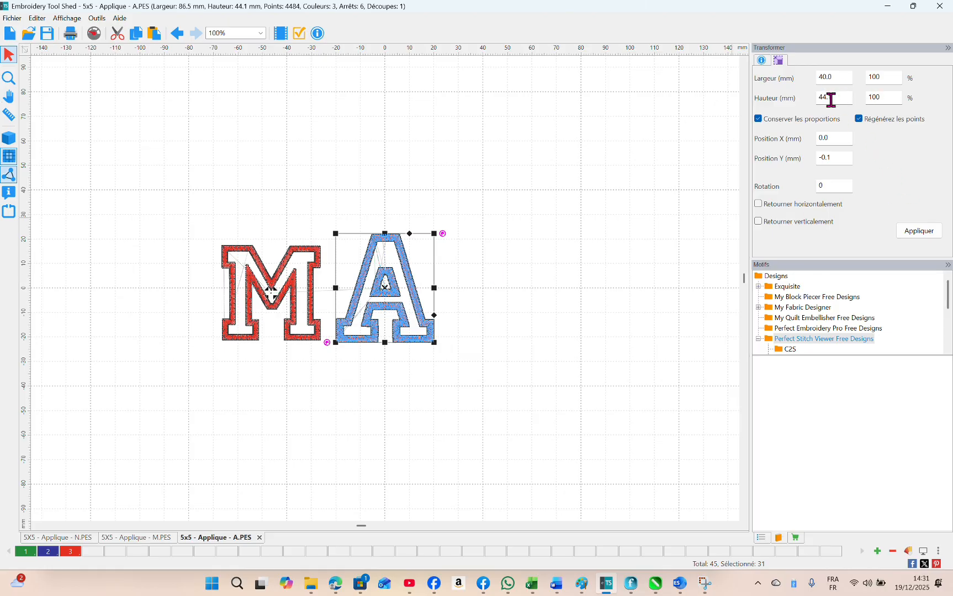
left_click(302, 285)
left_click(301, 289)
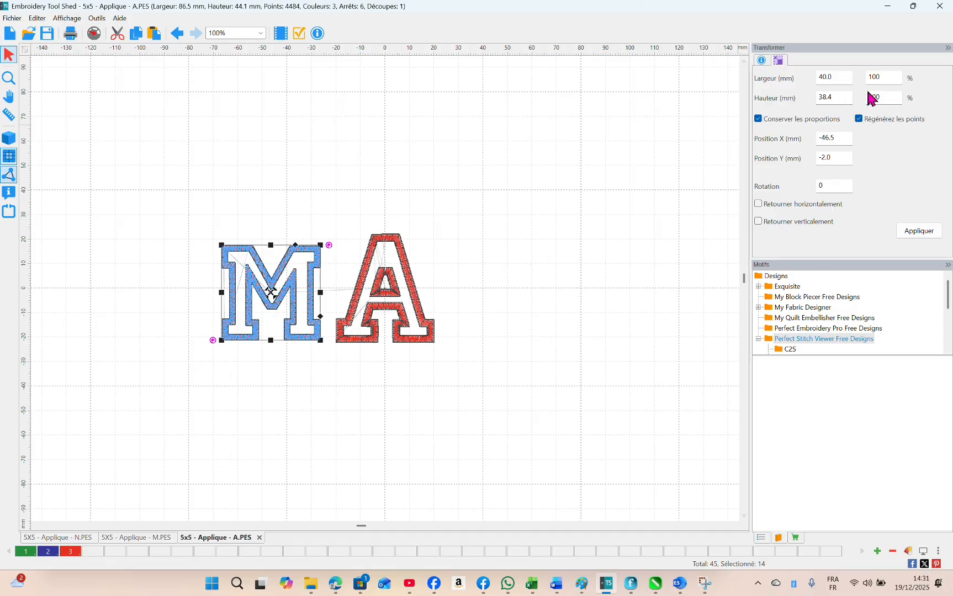
left_click(407, 276)
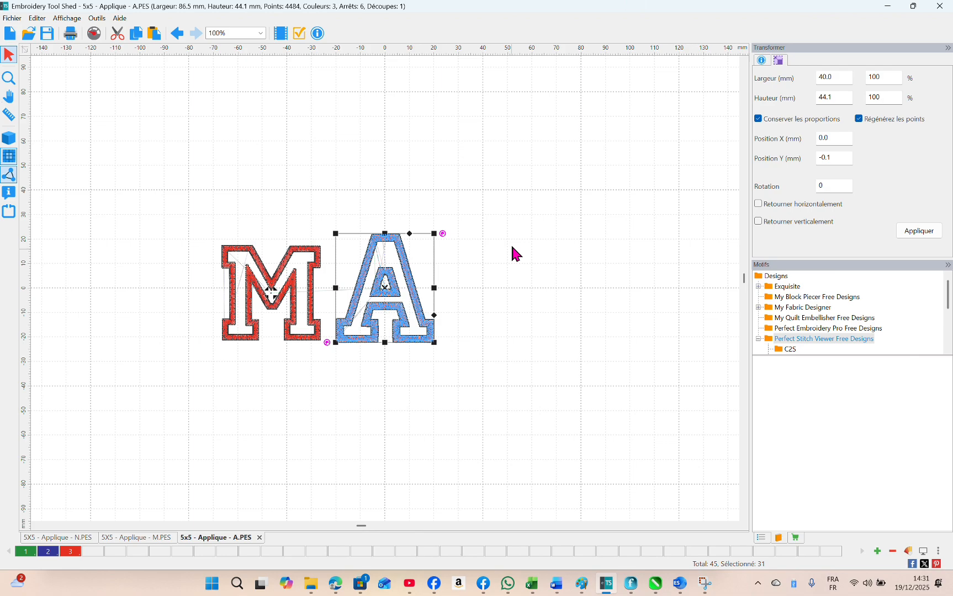
double_click(843, 97)
type("38")
left_click(931, 239)
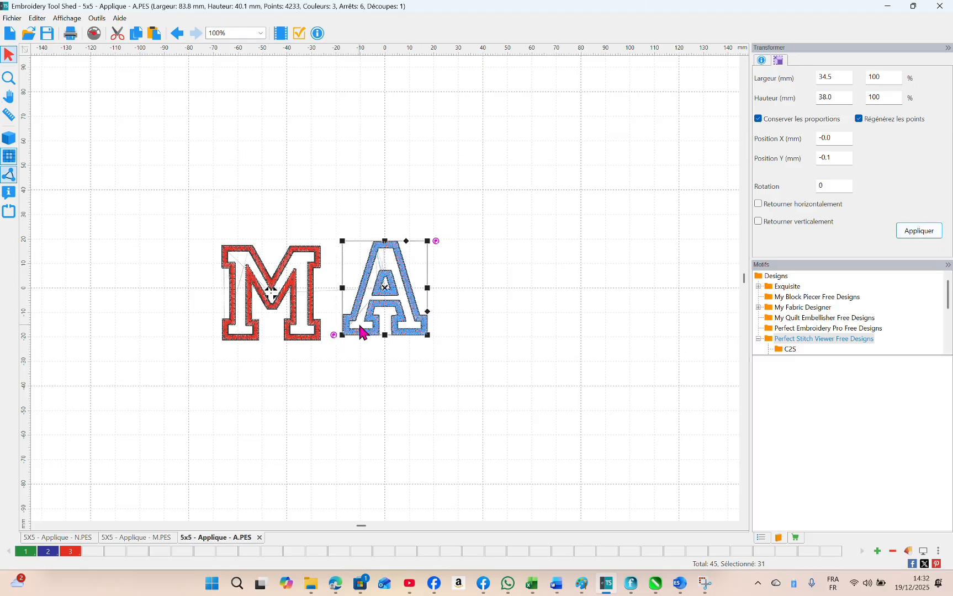
left_click_drag(366, 324, 363, 329)
Duplicate the M and A pair and place the copy to the right of the original to spell MAMA
left_click_drag(155, 200, 467, 381)
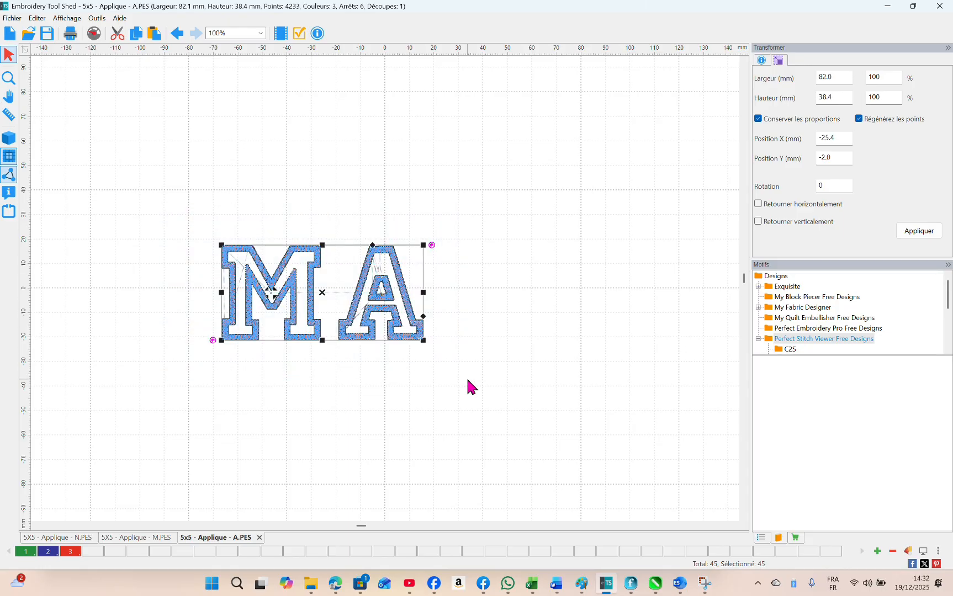
key("ctrl+v")
right_click(385, 317)
left_click(433, 354)
right_click(410, 320)
left_click(436, 366)
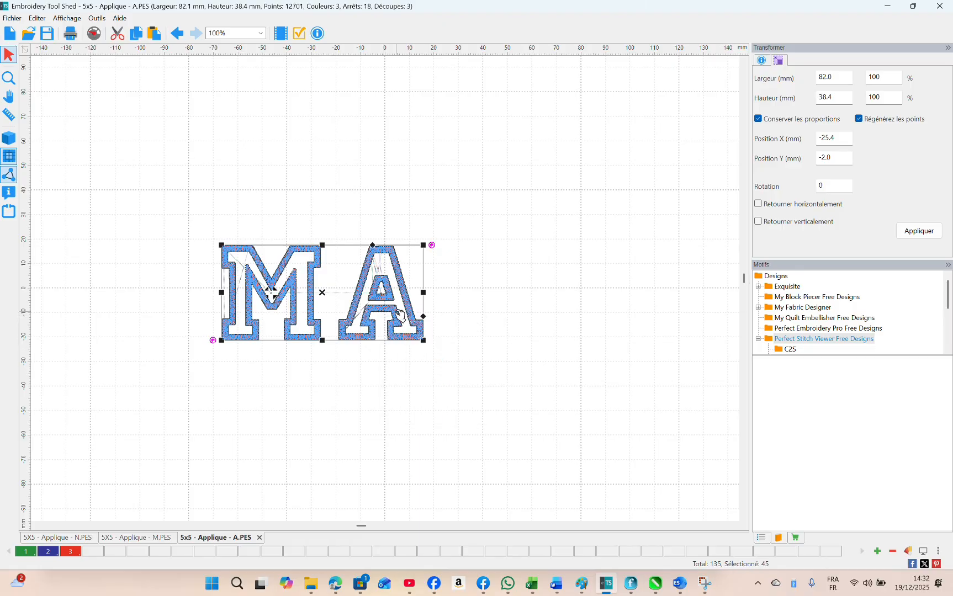
left_click_drag(398, 315, 611, 312)
Pull the surplus A and M copies off the first letter pair and delete them
left_click_drag(411, 330, 403, 389)
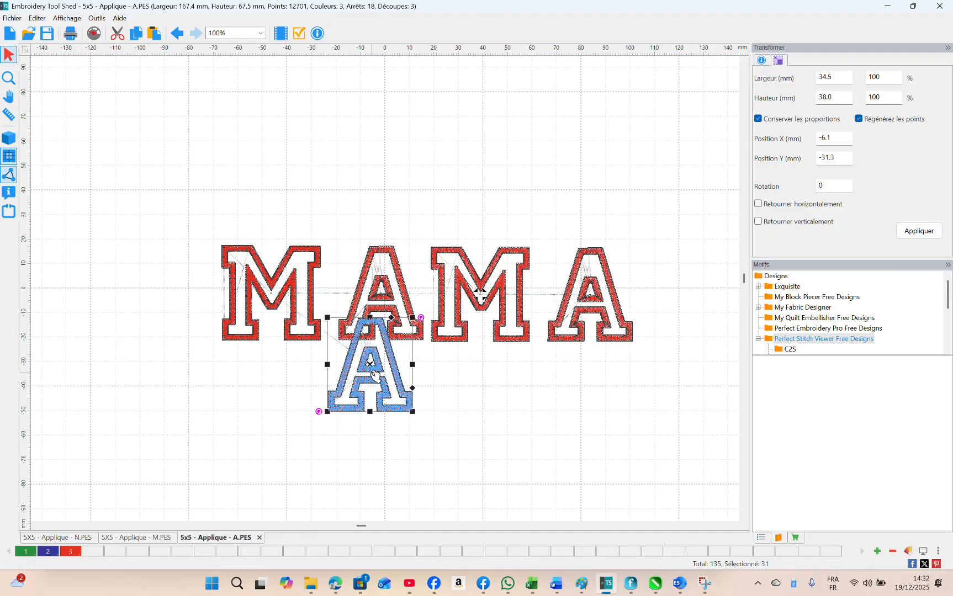
key("Delete")
left_click_drag(312, 299, 309, 396)
key("Delete")
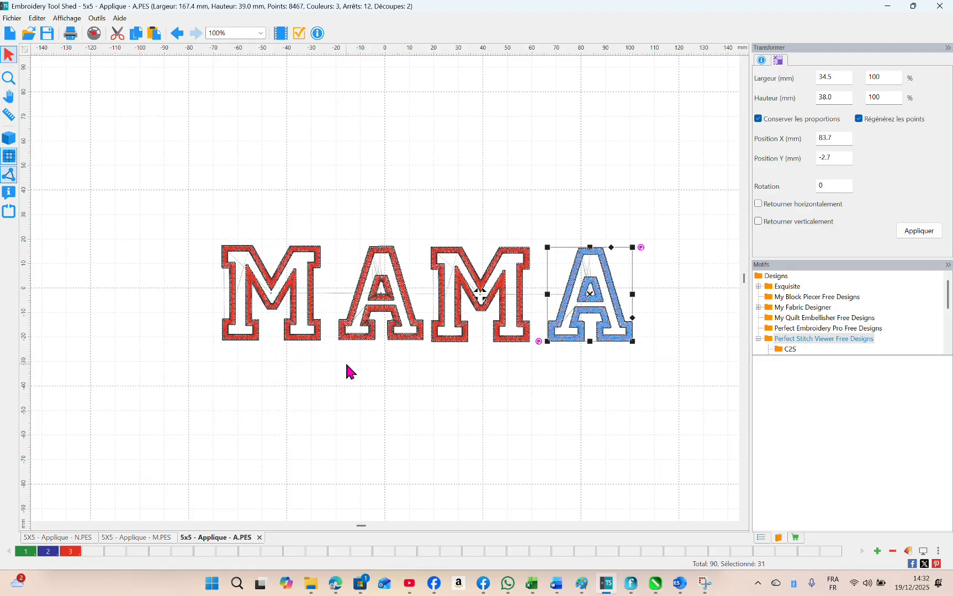
In the N applique design, set the whole letter's height to 38 mm with proportions kept
left_click(139, 494)
left_click(66, 537)
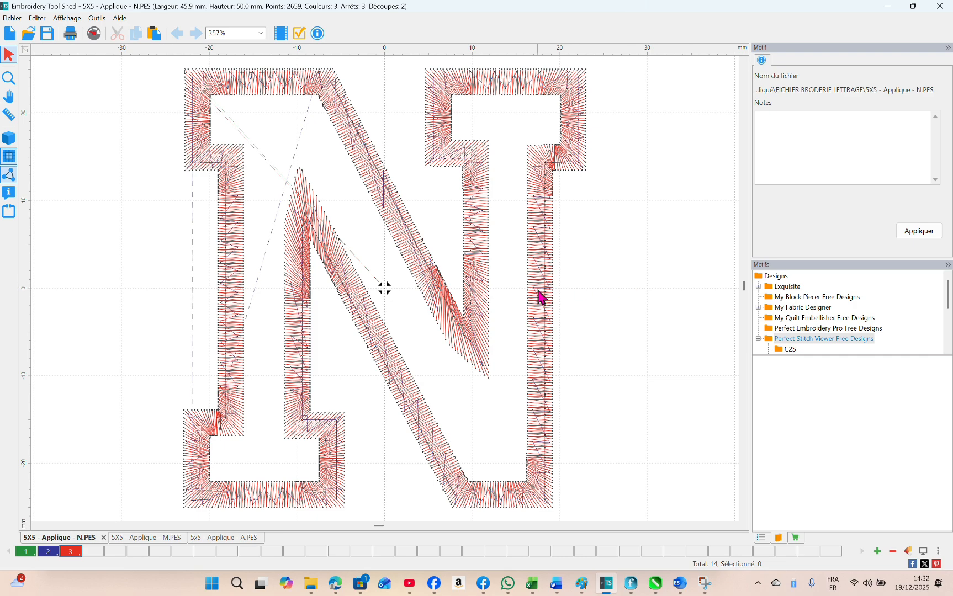
left_click(554, 305)
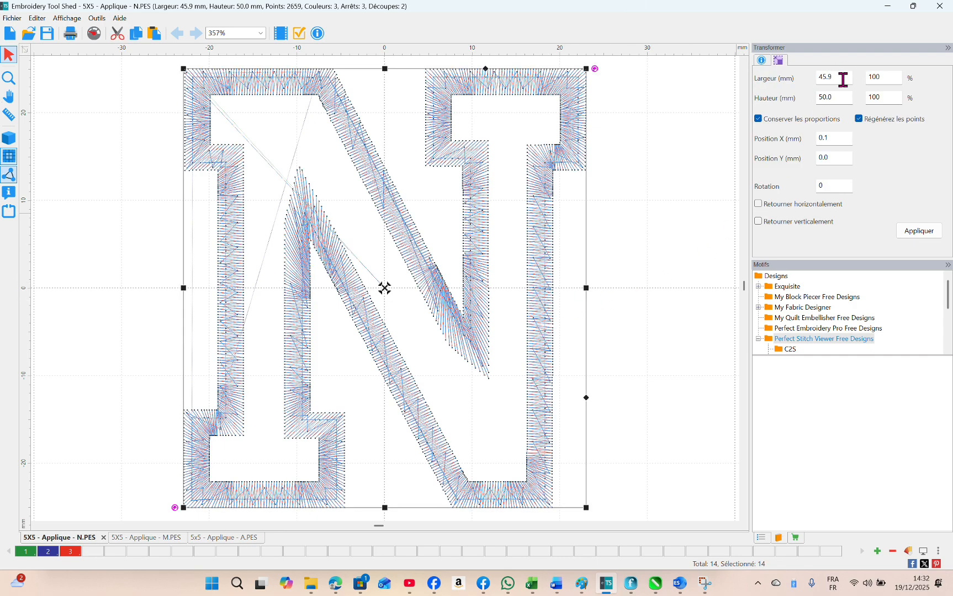
double_click(844, 97)
type("38")
left_click(920, 231)
Copy the resized N into the MAMA design and place it to the right of the last A
right_click(446, 300)
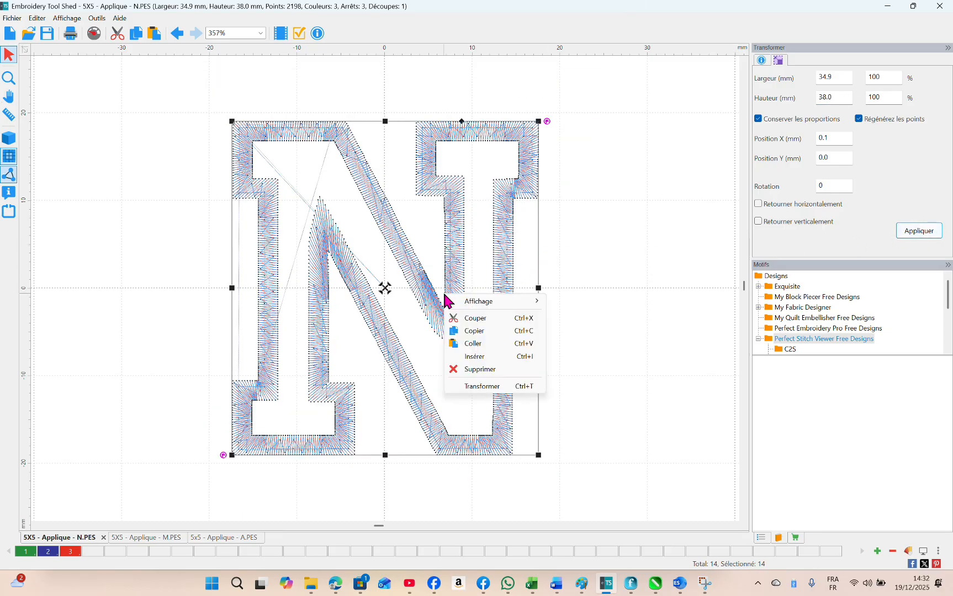
left_click(494, 332)
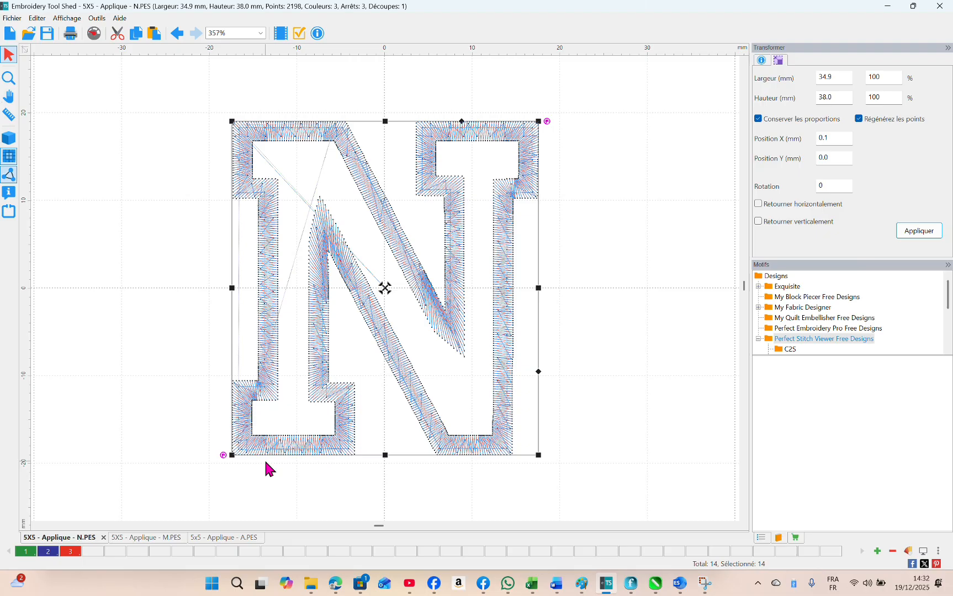
left_click(227, 539)
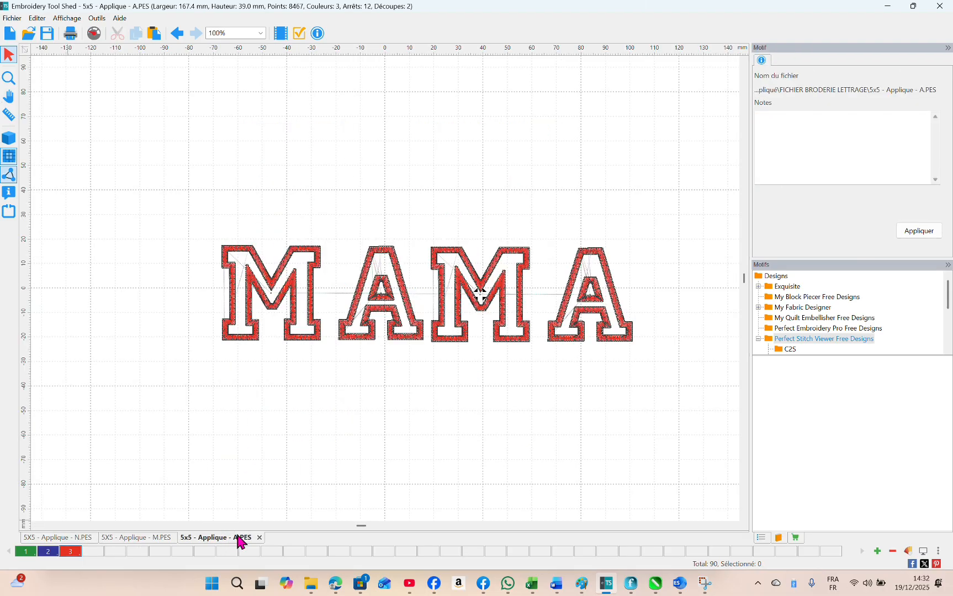
right_click(677, 330)
left_click(689, 369)
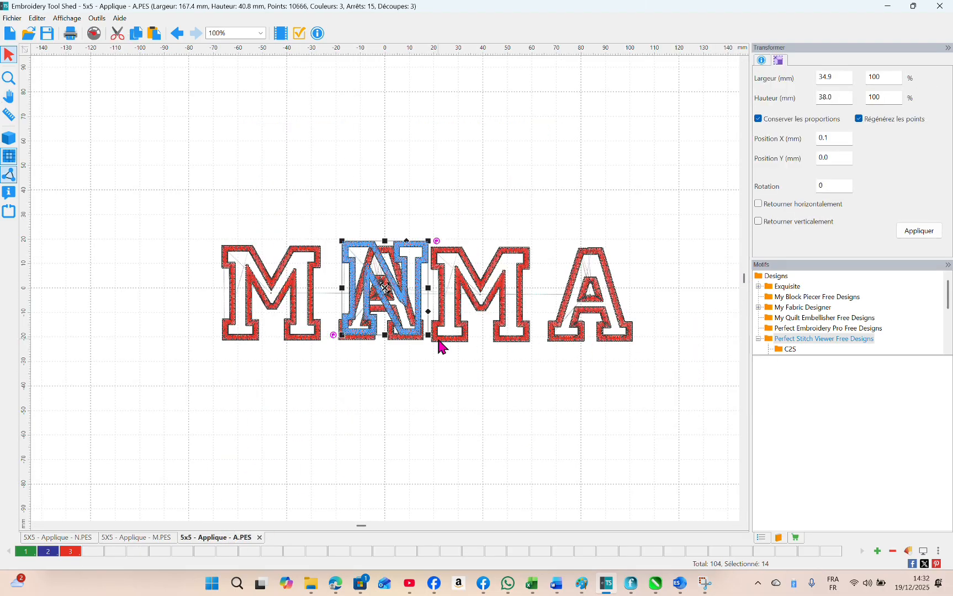
left_click_drag(422, 331, 720, 339)
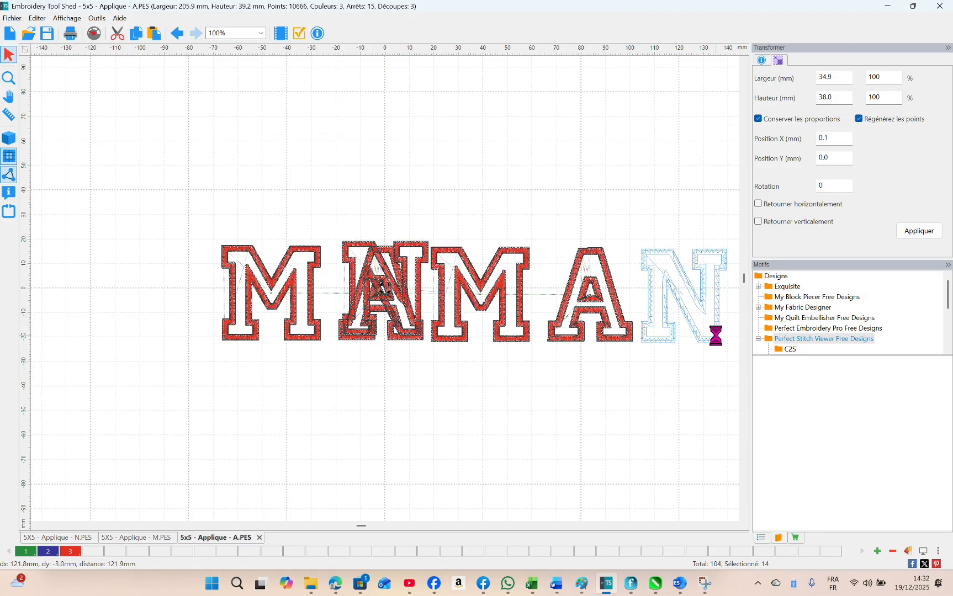
left_click(599, 394)
left_click(735, 526)
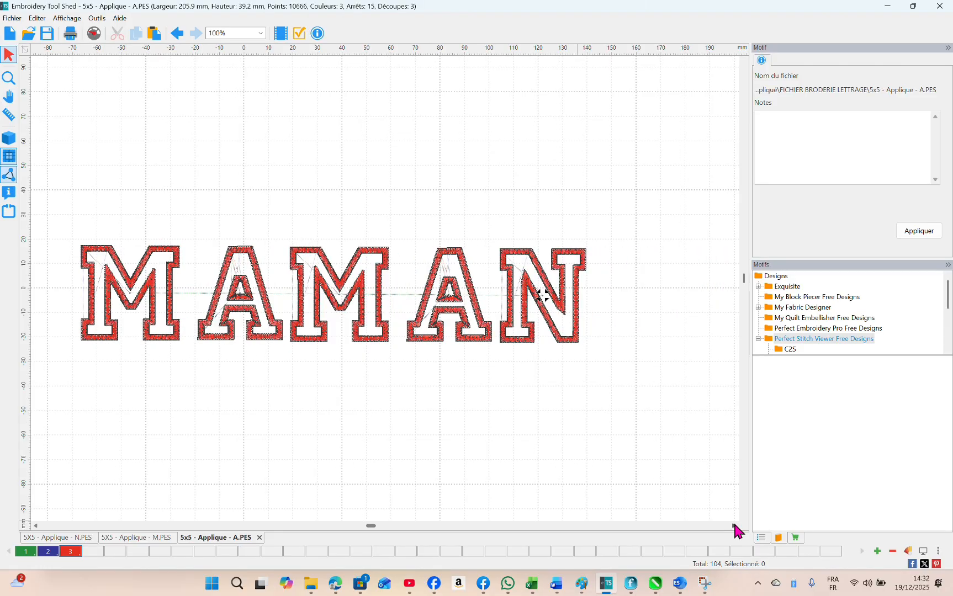
Shift the second A and the final N about 4 mm left each to tighten the letter spacing
left_click(432, 336)
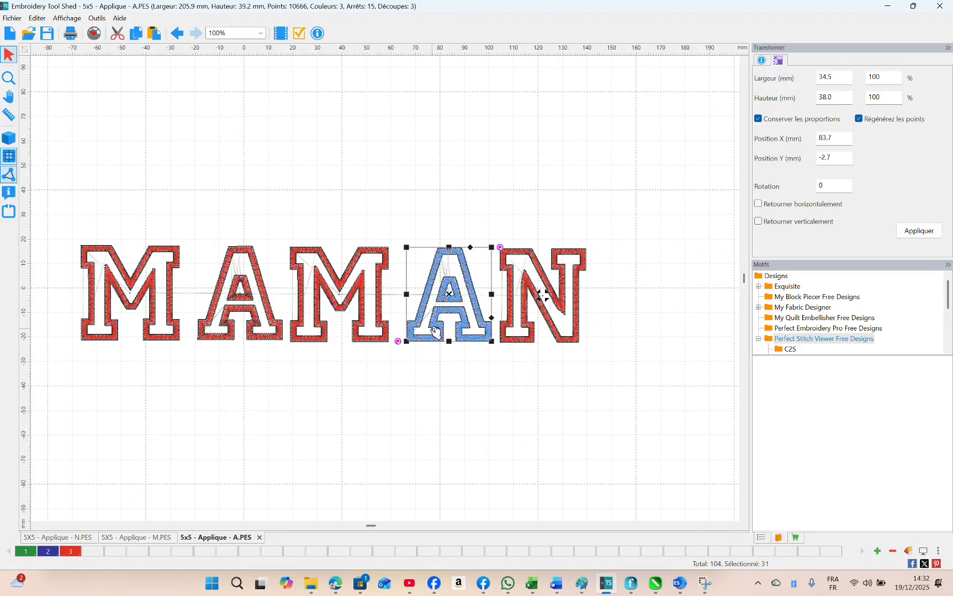
scroll(438, 330, "left", 3)
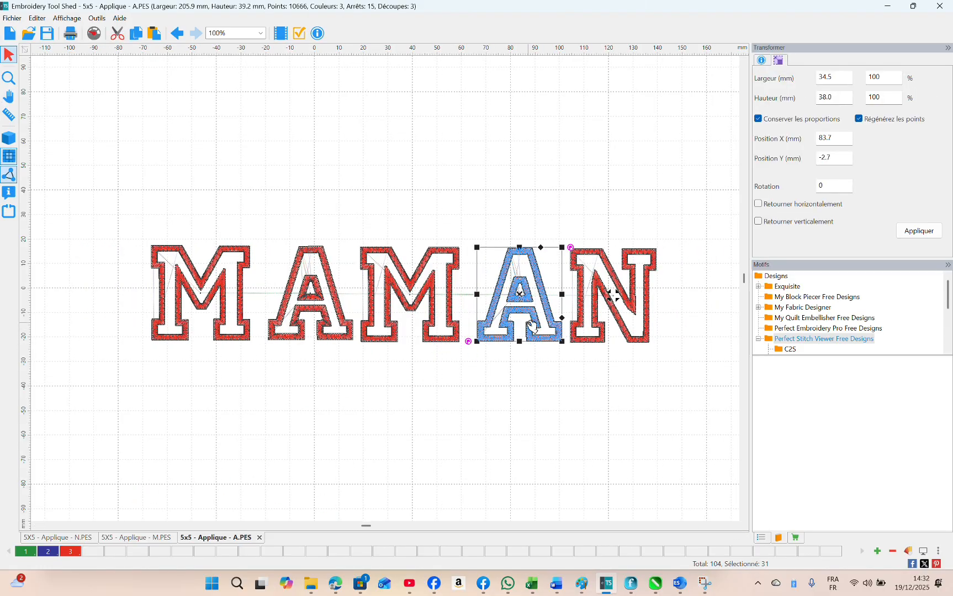
left_click_drag(532, 326, 522, 327)
left_click(589, 303)
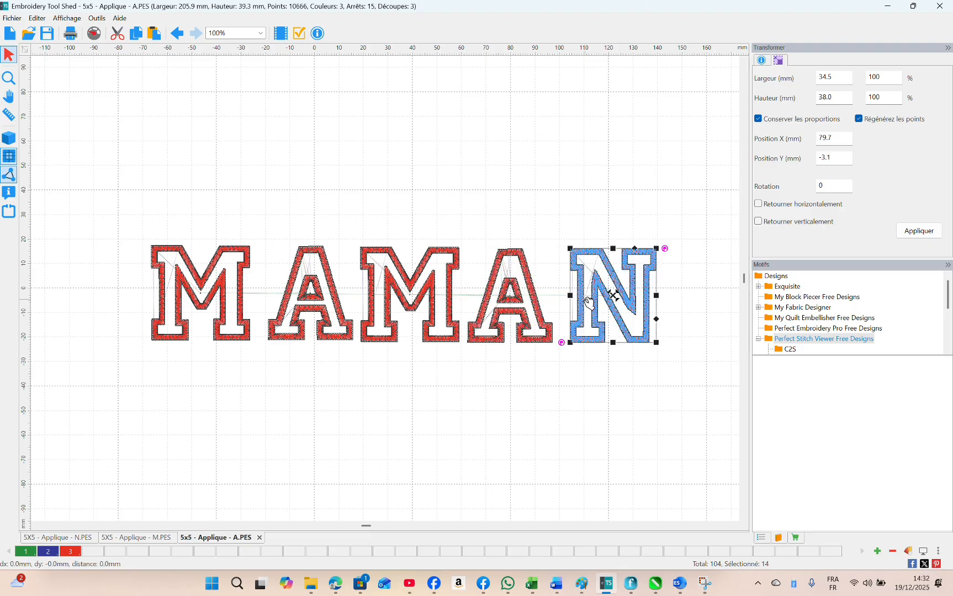
left_click_drag(588, 303, 575, 301)
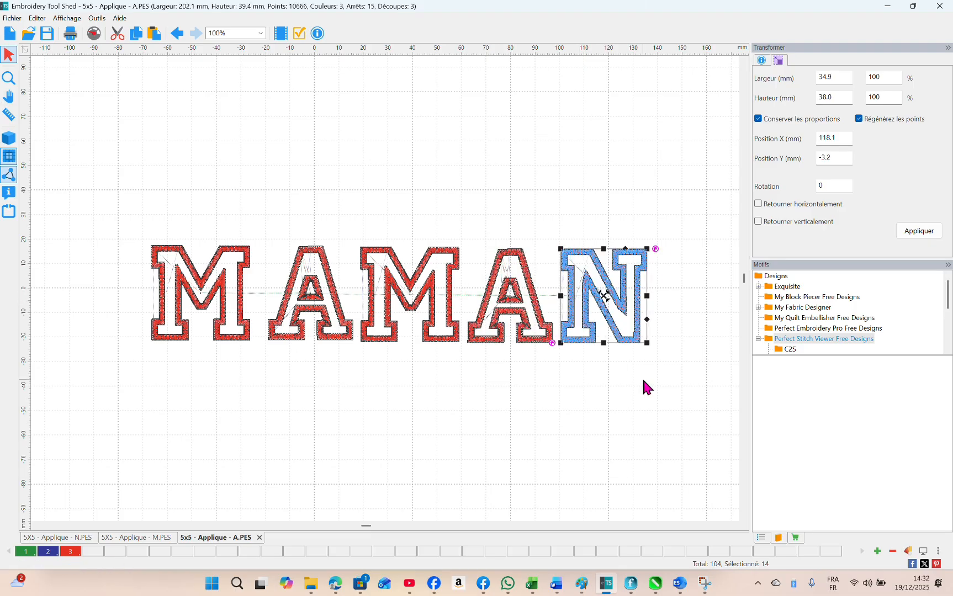
left_click(639, 426)
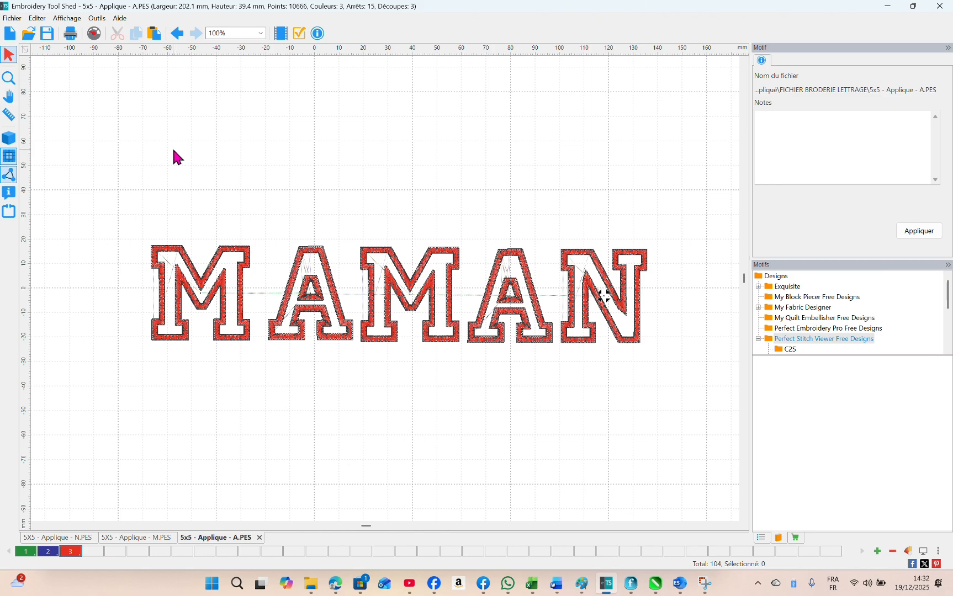
Check the dimensions of the whole word MAMAN and examine the embroidery file formats offered for saving, without saving
left_click_drag(93, 183, 698, 420)
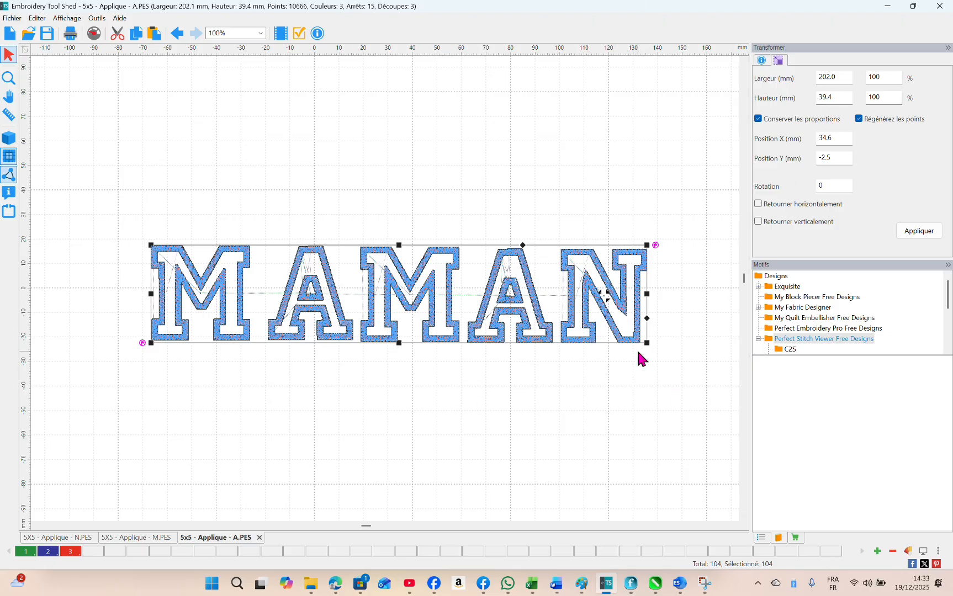
left_click(476, 463)
left_click(13, 18)
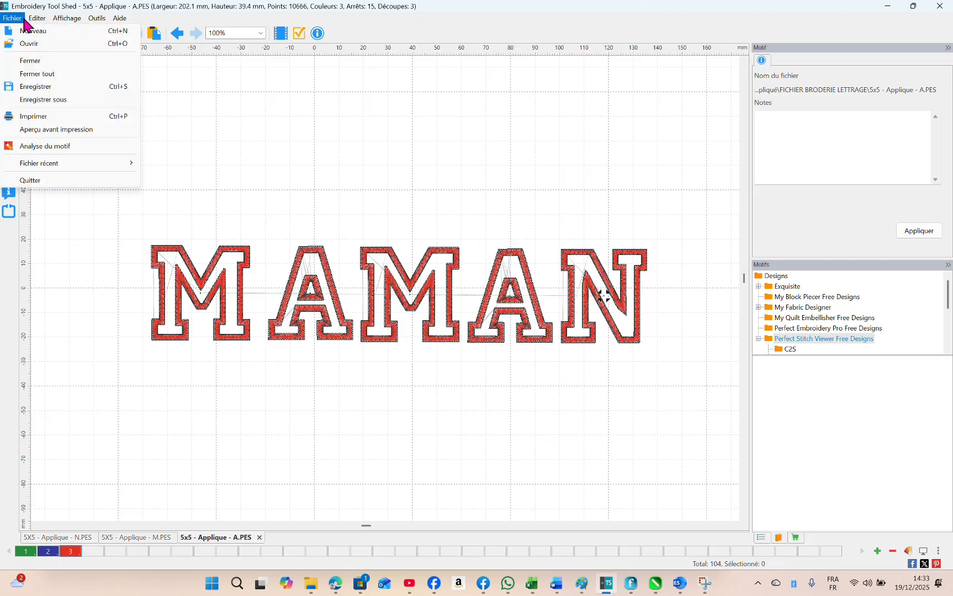
left_click(28, 100)
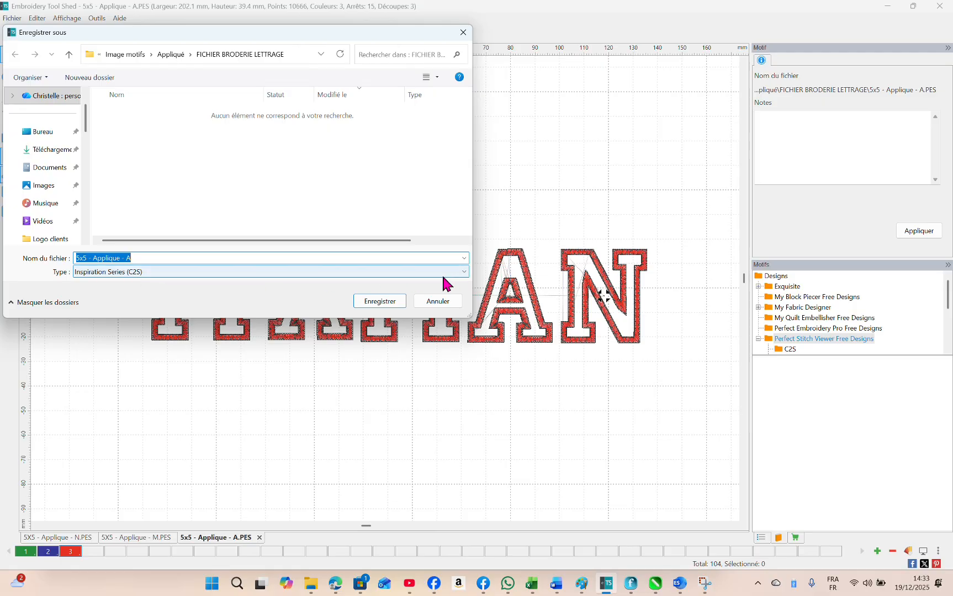
left_click(464, 274)
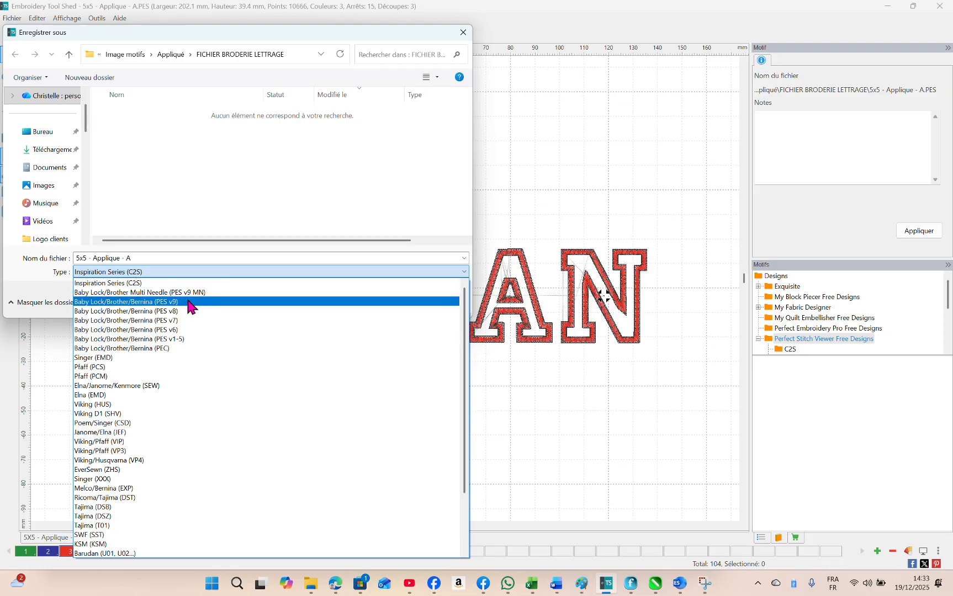
left_click(588, 453)
left_click(434, 301)
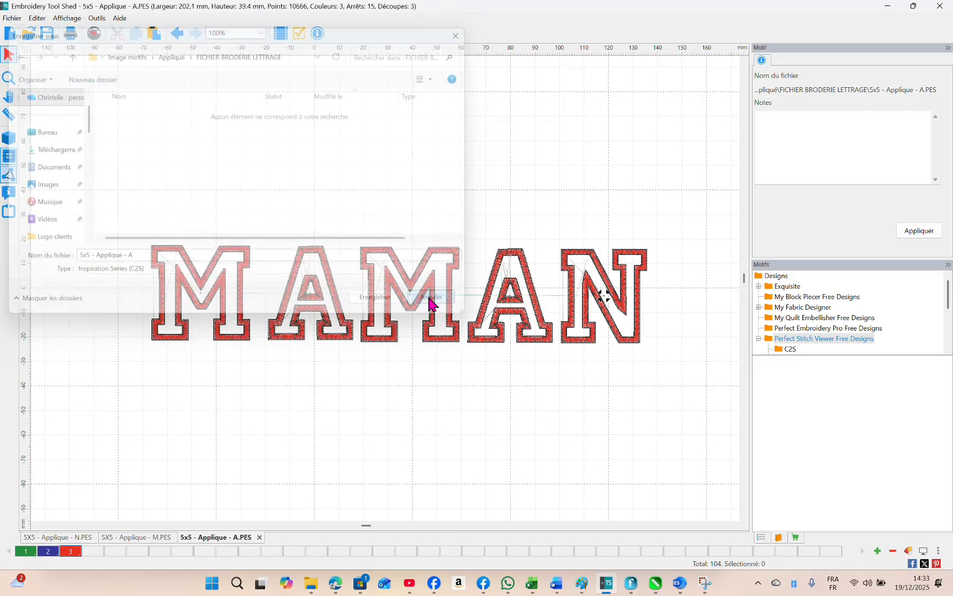
Scale the whole word MAMAN down to about 177 mm wide, and enlarge it to about 214 mm wide
left_click_drag(114, 201, 701, 444)
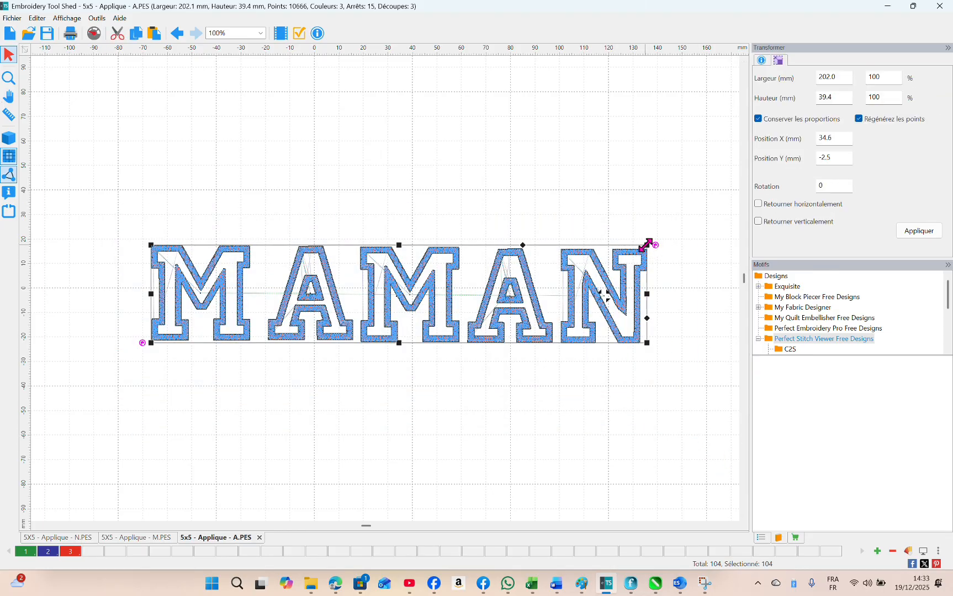
left_click_drag(647, 244, 591, 281)
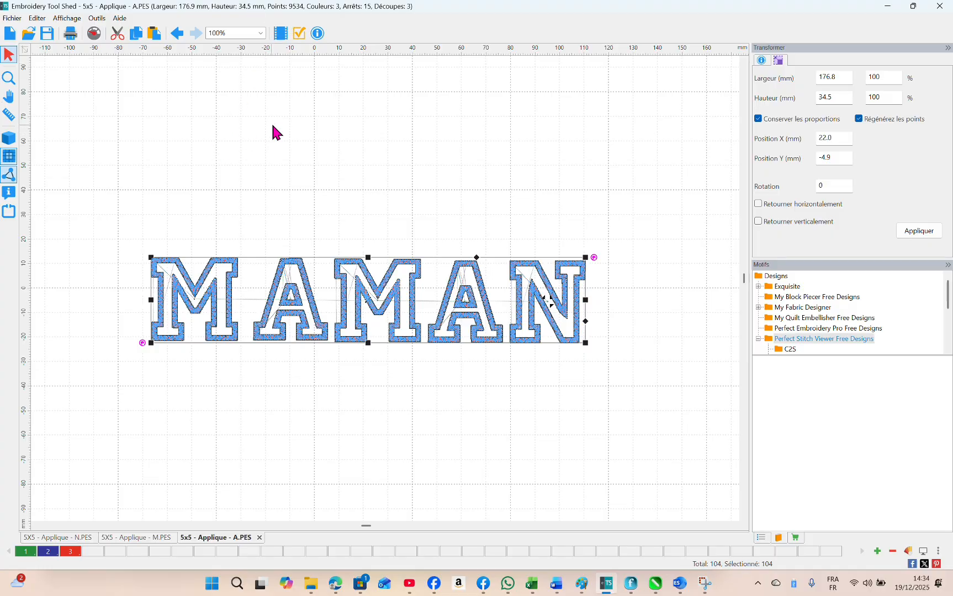
left_click_drag(586, 257, 670, 220)
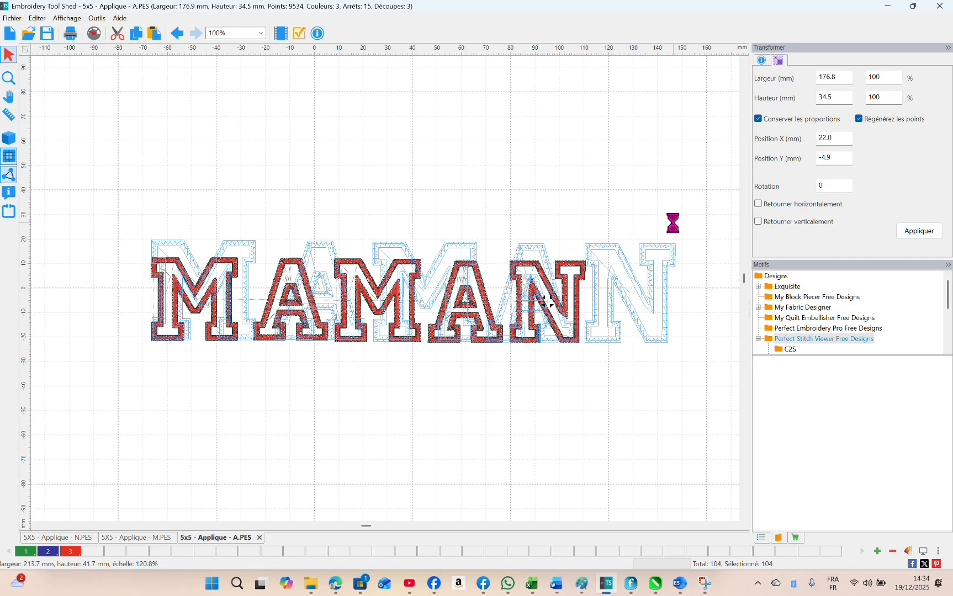
left_click(385, 138)
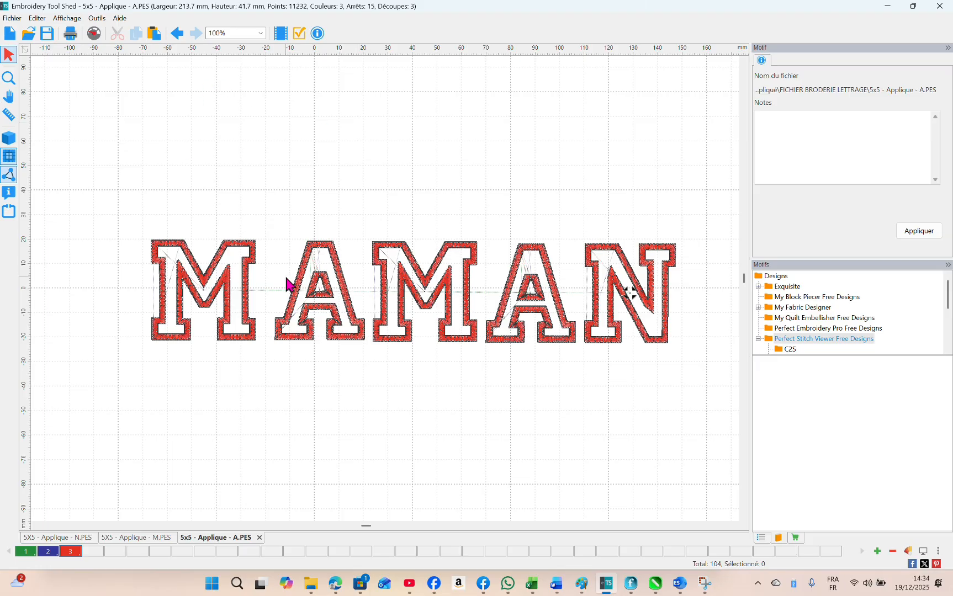
left_click(345, 293)
left_click(113, 203)
left_click(418, 10)
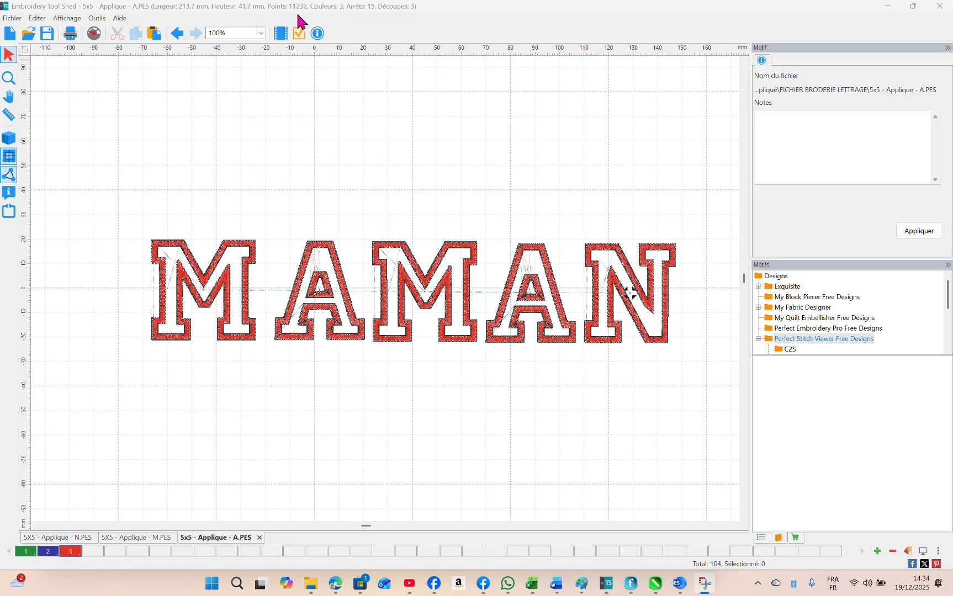
Reduce the whole word MAMAN proportionally to about 189 mm wide and 37 mm high
left_click_drag(129, 193, 697, 403)
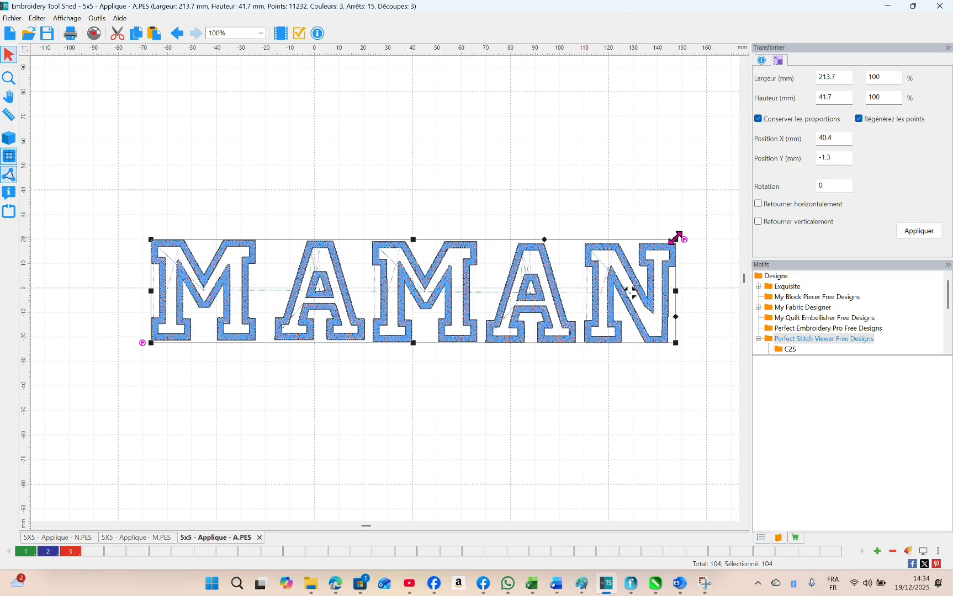
left_click_drag(675, 240, 616, 252)
left_click(919, 232)
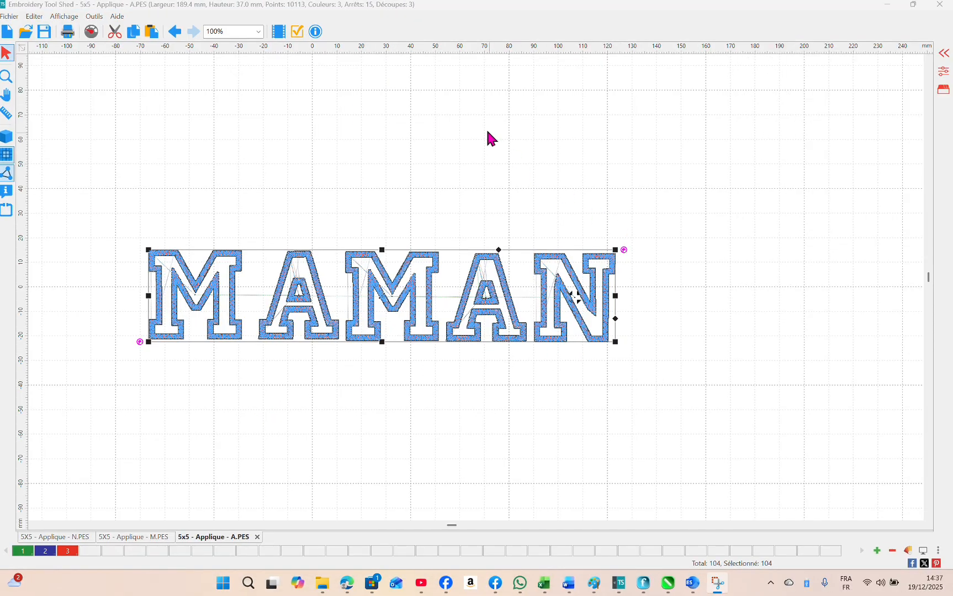
Open ETS Butterfly.c2s from the Designs library and copy the whole butterfly
left_click(941, 93)
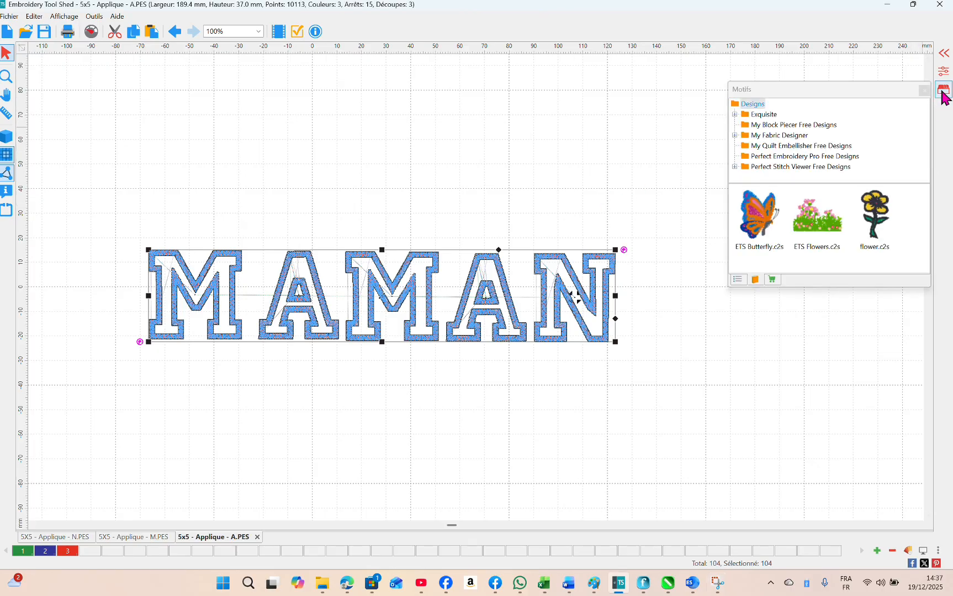
left_click(944, 53)
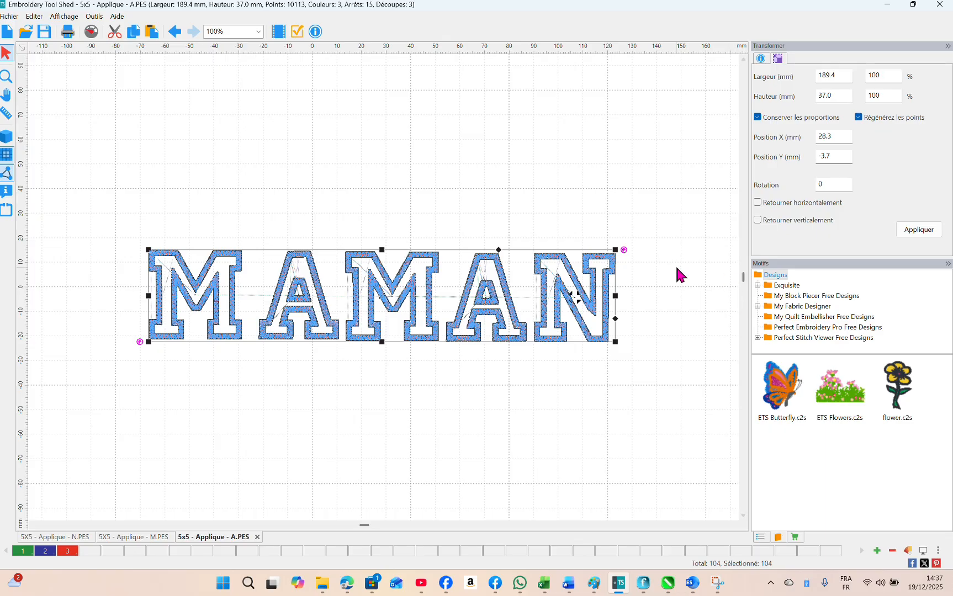
left_click(787, 393)
double_click(782, 398)
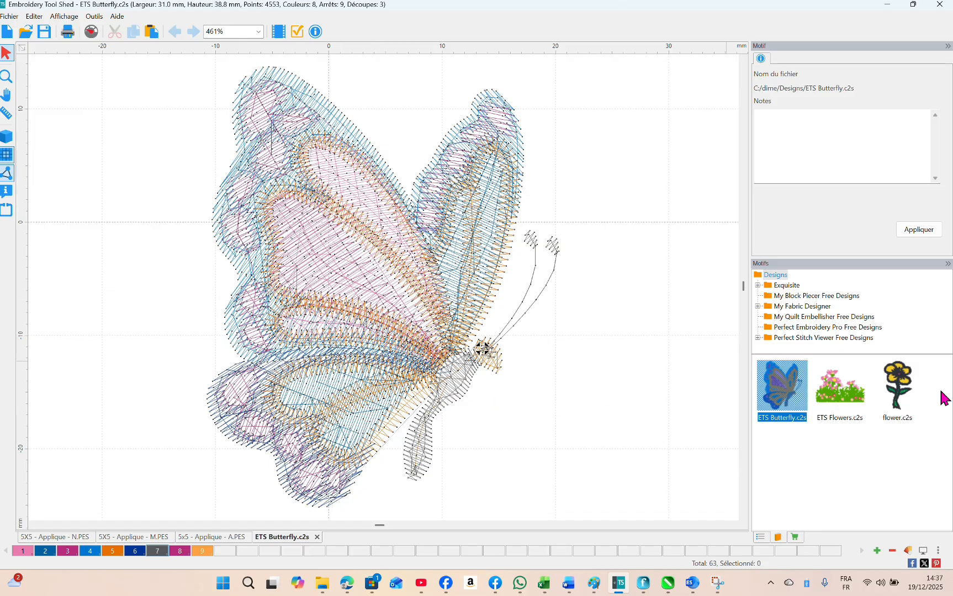
right_click(393, 350)
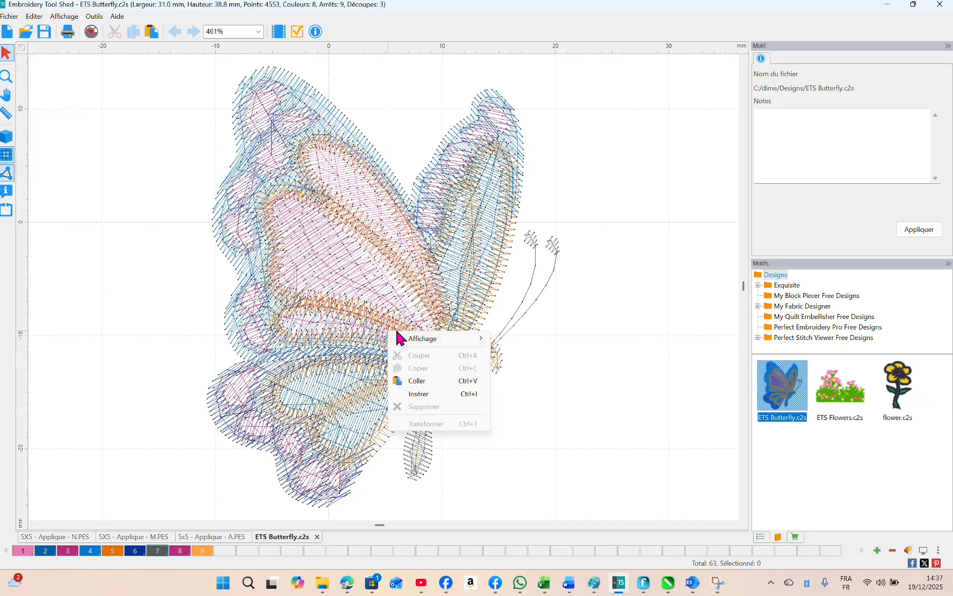
left_click(374, 322)
right_click(279, 248)
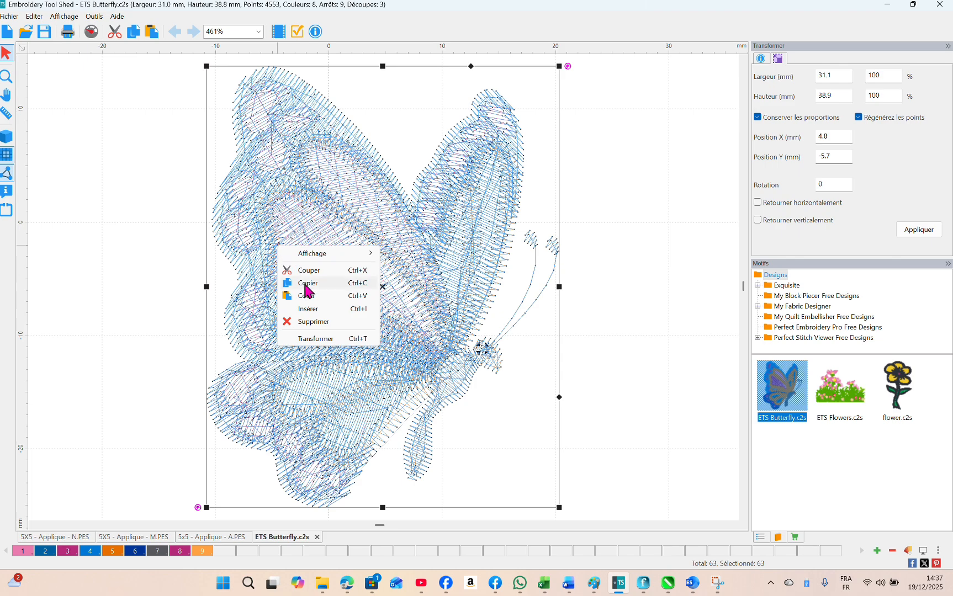
left_click(322, 284)
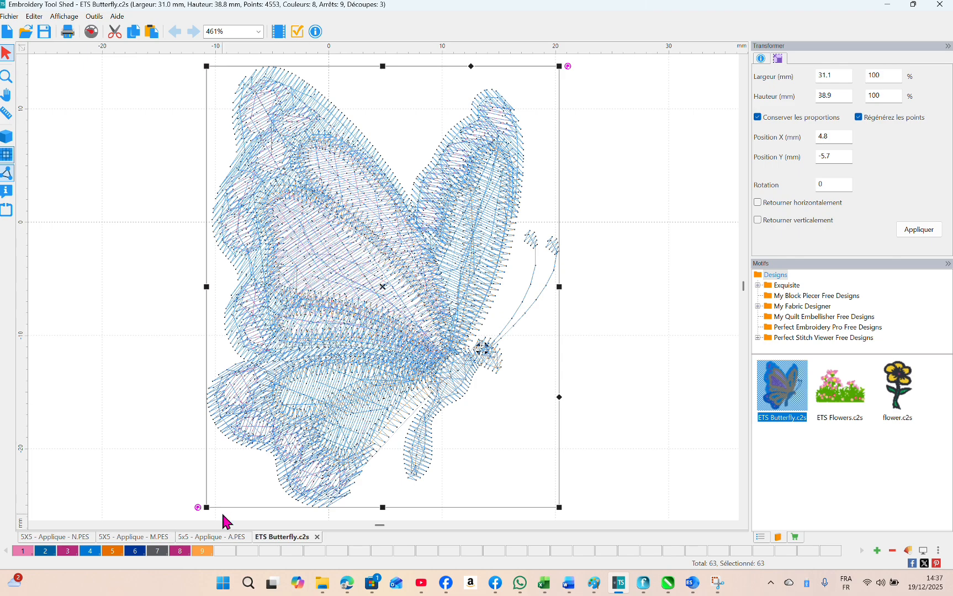
Paste the butterfly into the MAMAN design and place it just above the first A
left_click(222, 540)
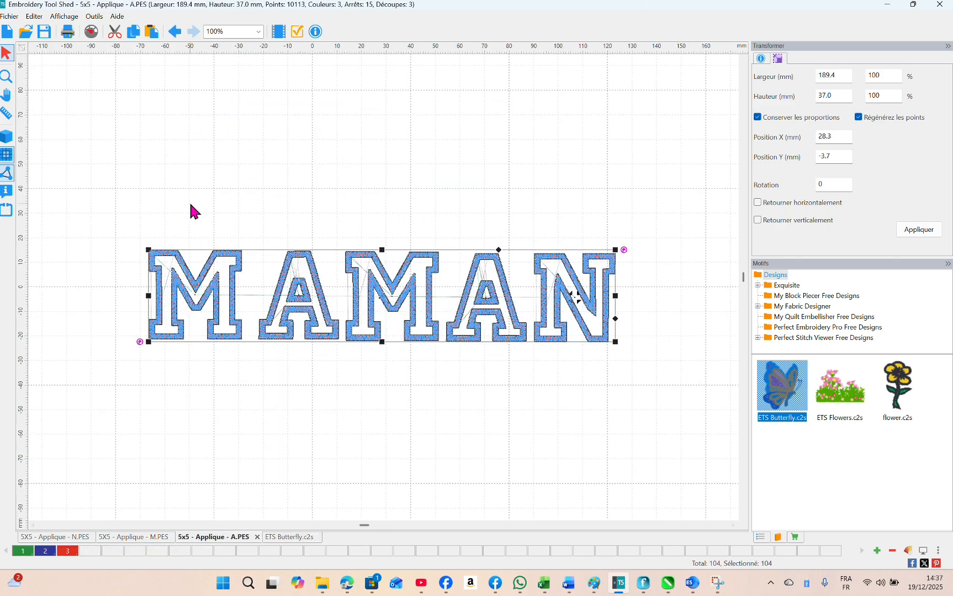
right_click(187, 169)
left_click(227, 224)
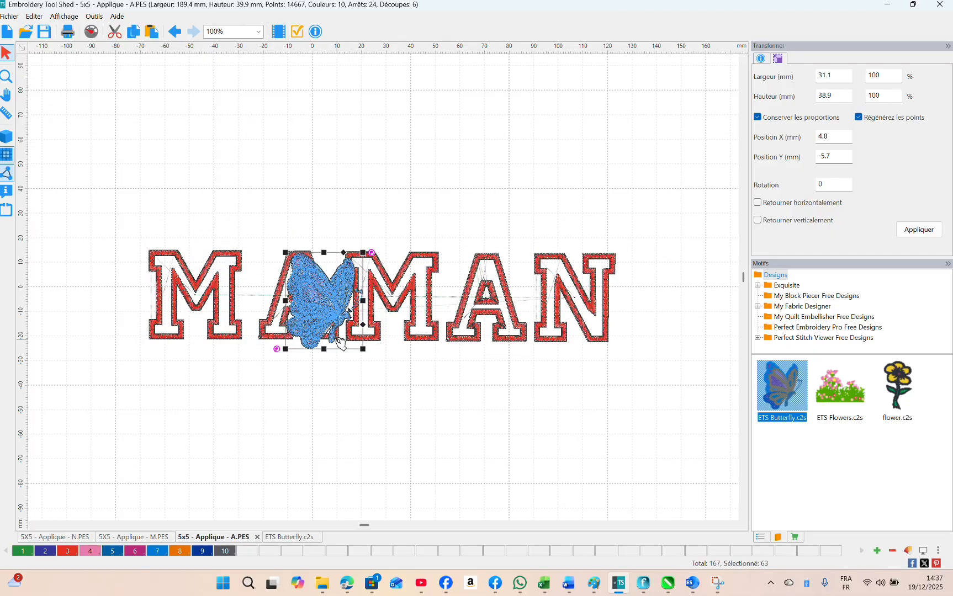
left_click_drag(332, 324, 313, 219)
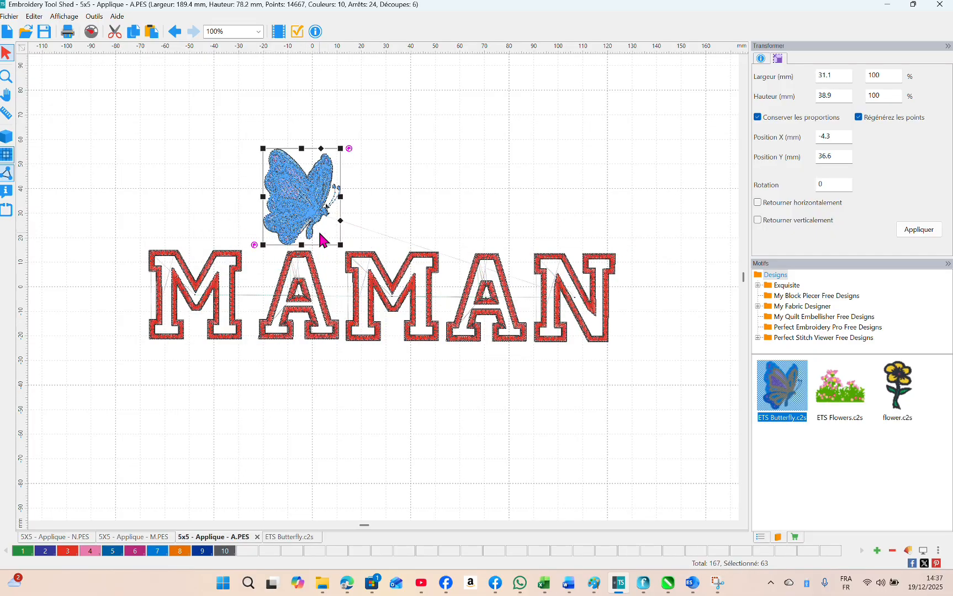
left_click(353, 404)
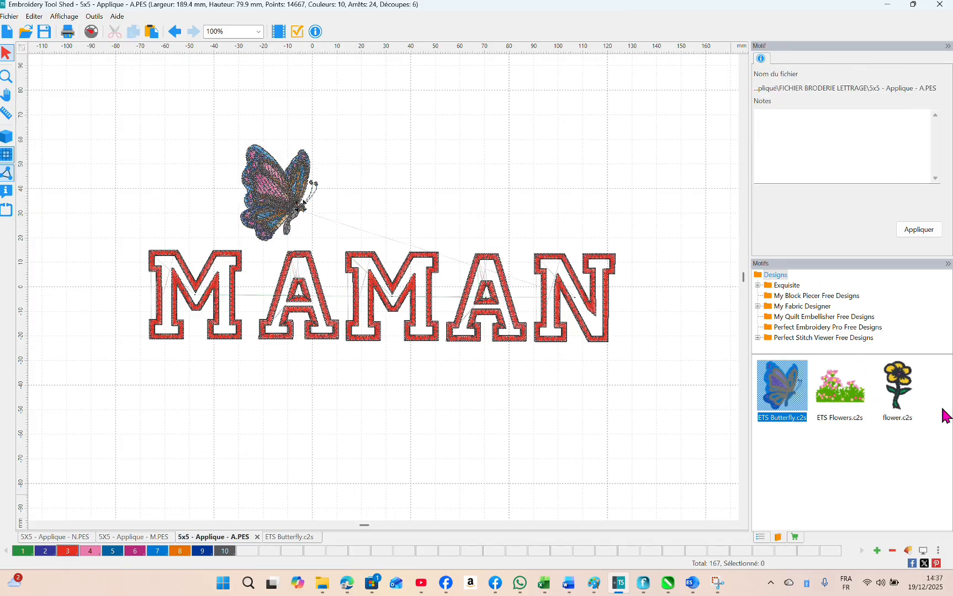
Look through the Exquisite ColorPlay and My Block Piecer Free Designs folders in the motif library
left_click(758, 286)
left_click(792, 299)
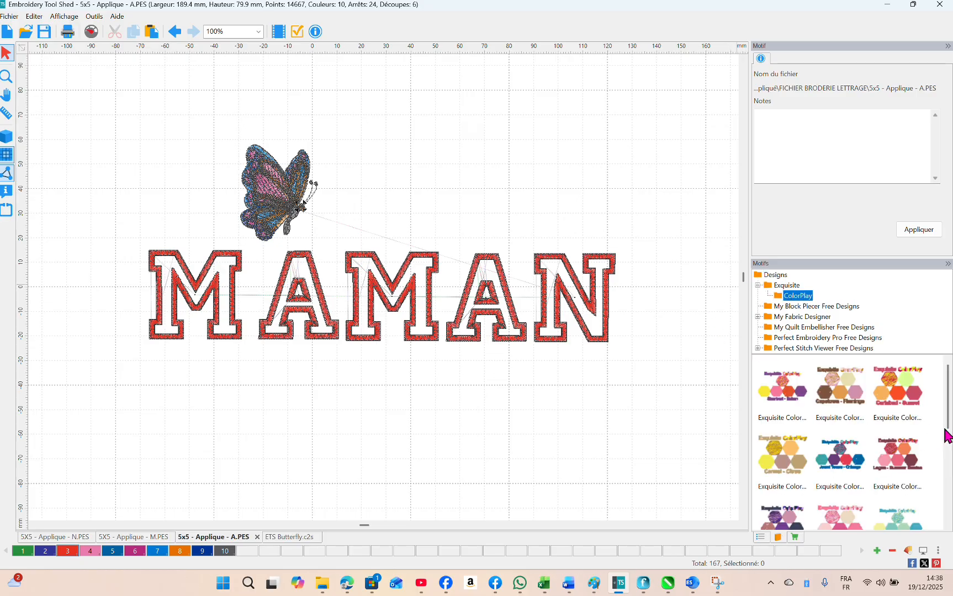
left_click_drag(949, 423, 951, 523)
left_click(780, 307)
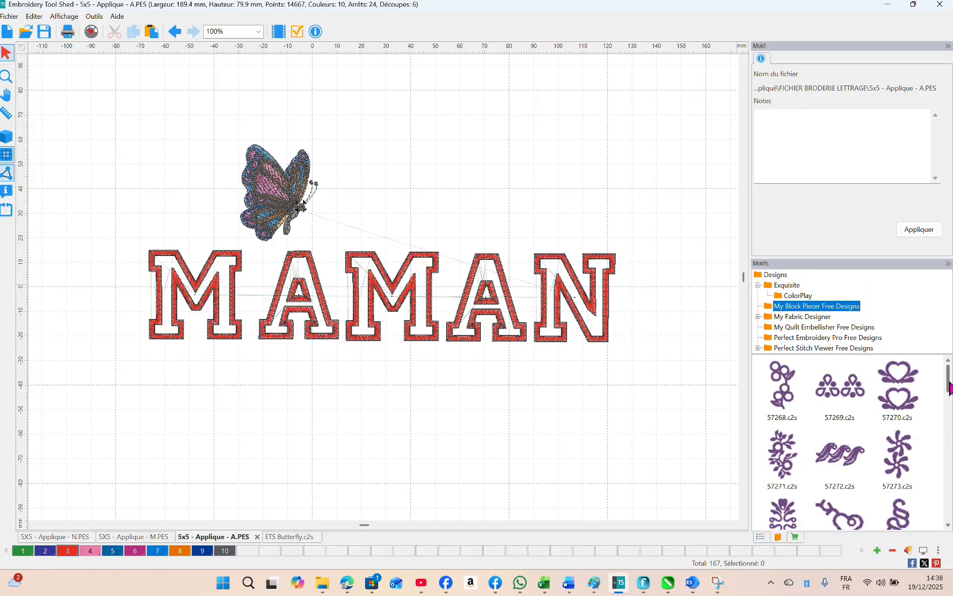
left_click_drag(950, 386, 950, 531)
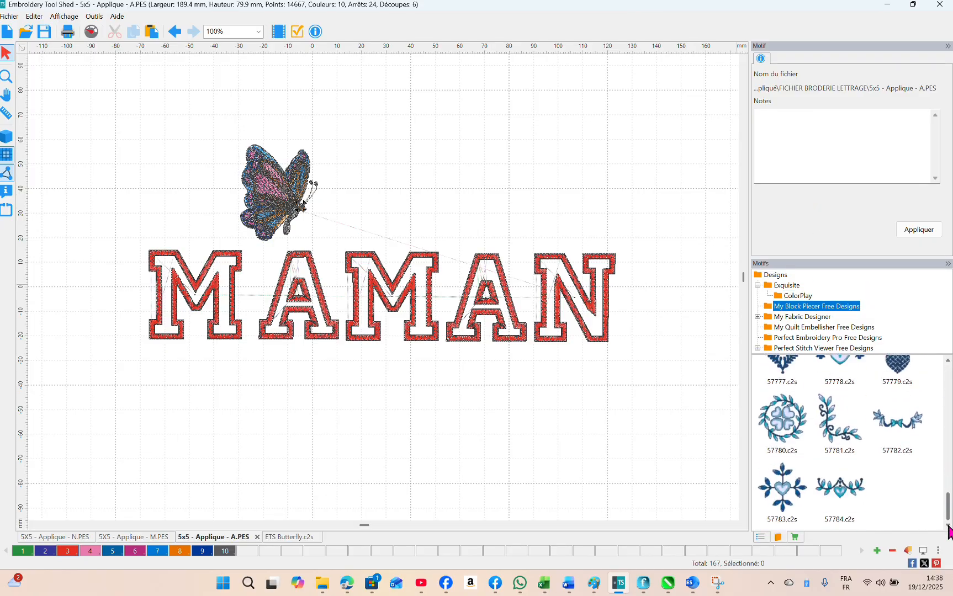
Expand My Fabric Designer in the motif library and examine its Animals and Christmas motifs
left_click(811, 318)
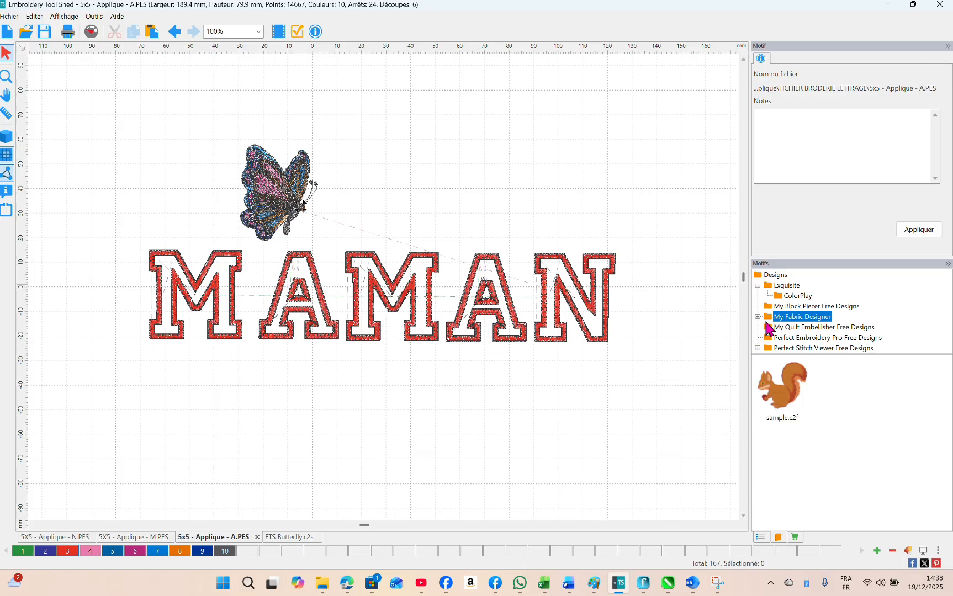
left_click(759, 318)
left_click(795, 286)
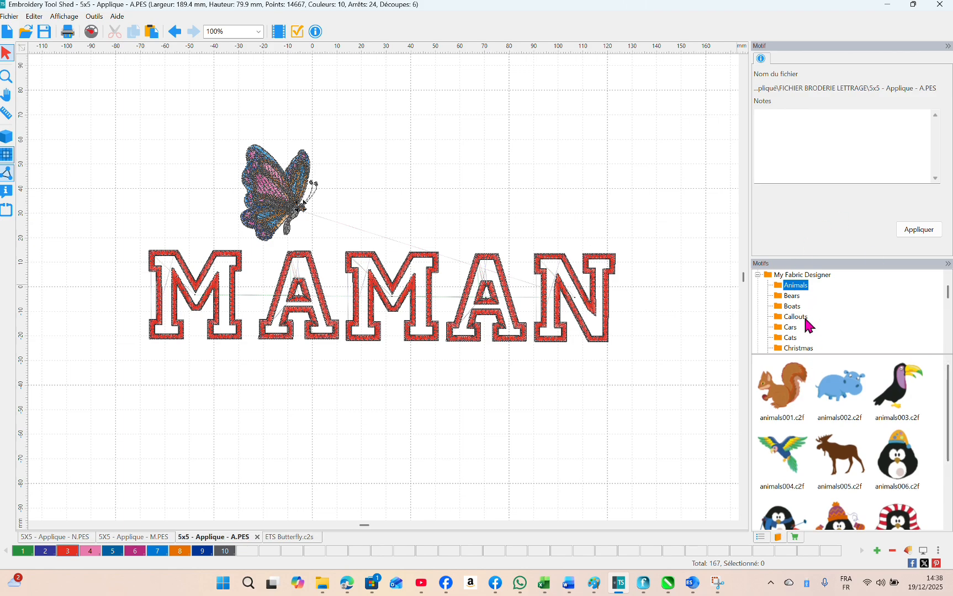
scroll(807, 321, "down", 1)
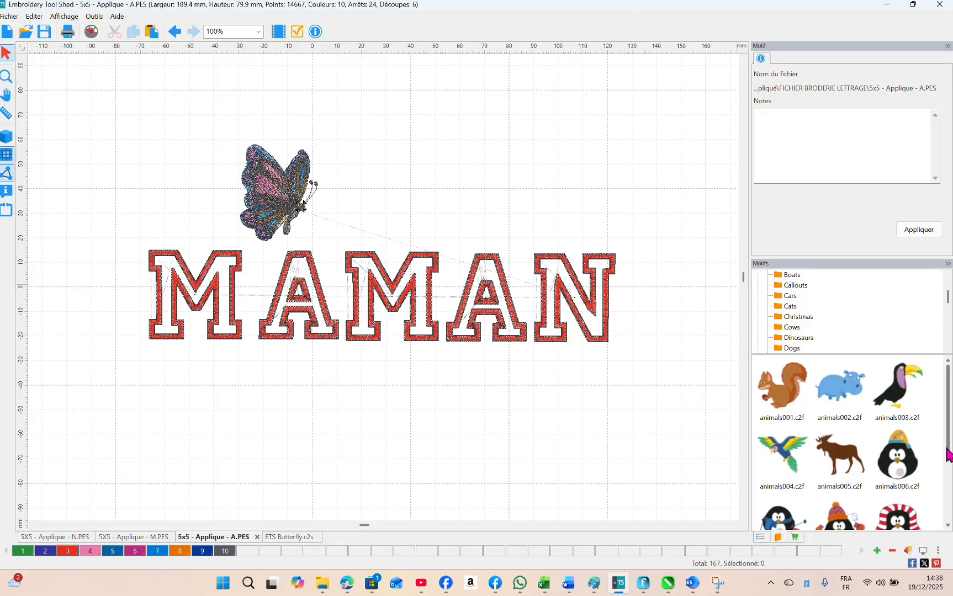
mouse_move(949, 450)
left_mouse_down()
mouse_move(950, 481)
mouse_move(951, 433)
left_mouse_up()
left_click(807, 317)
left_click_drag(948, 408, 948, 511)
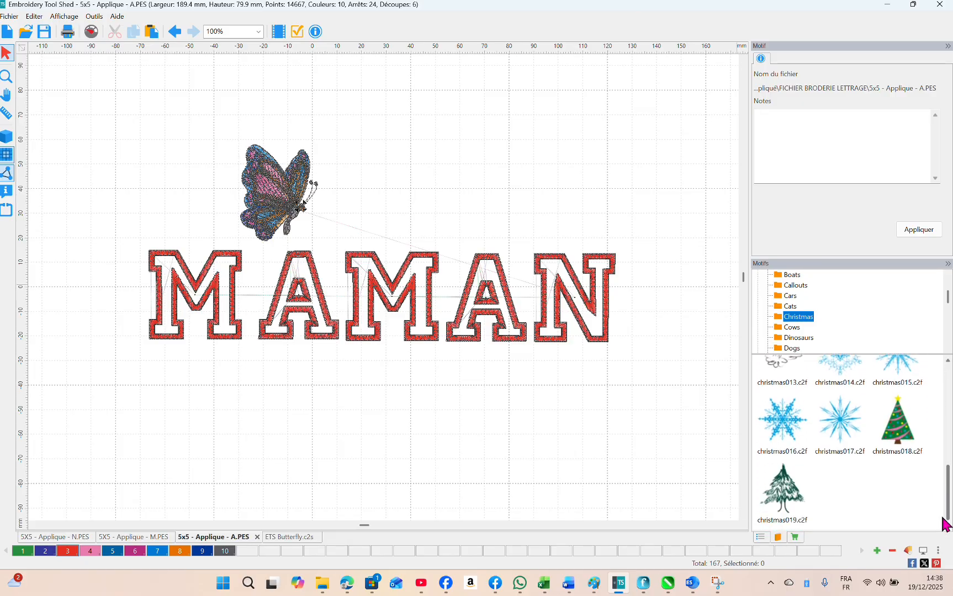
scroll(863, 285, "down", 3)
scroll(856, 285, "down", 6)
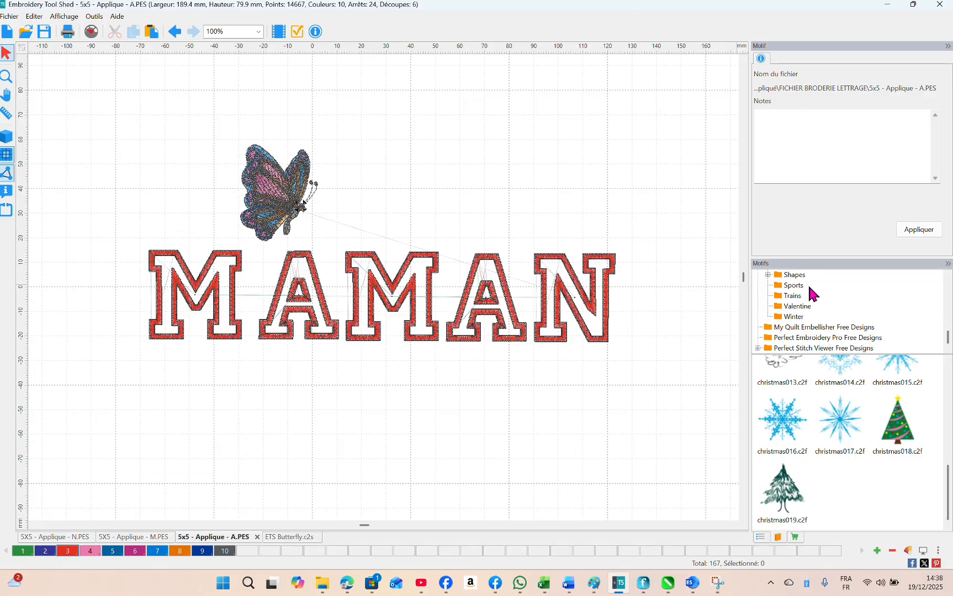
Look through the motifs in the My Quilt Embellisher Free Designs folder
left_click(799, 329)
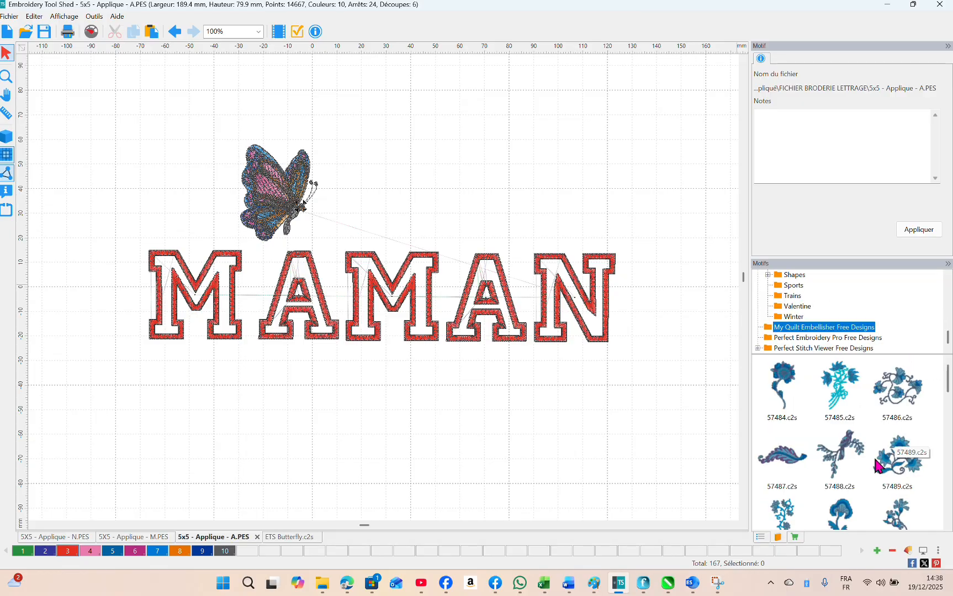
scroll(844, 476, "down", 10)
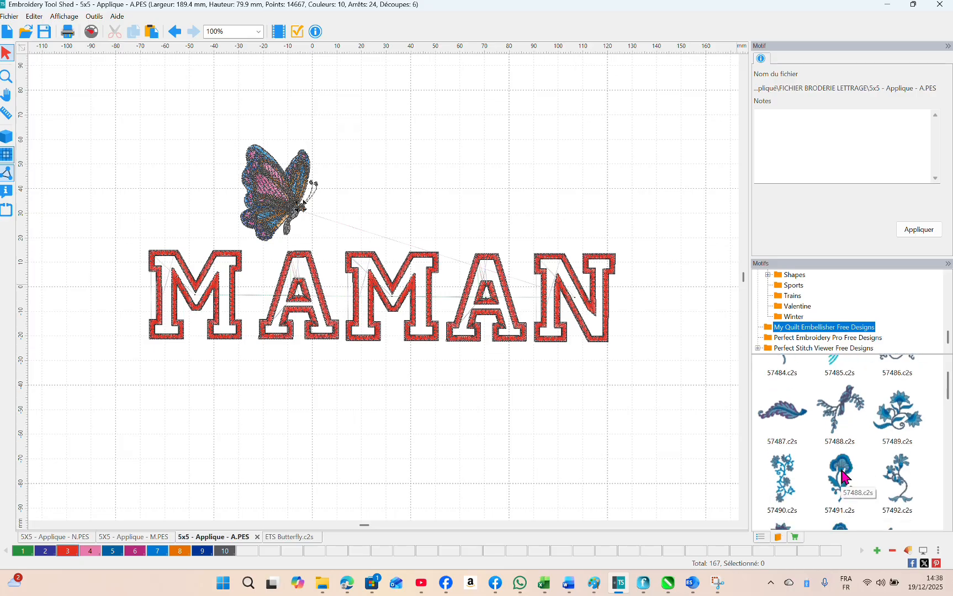
scroll(843, 476, "down", 5)
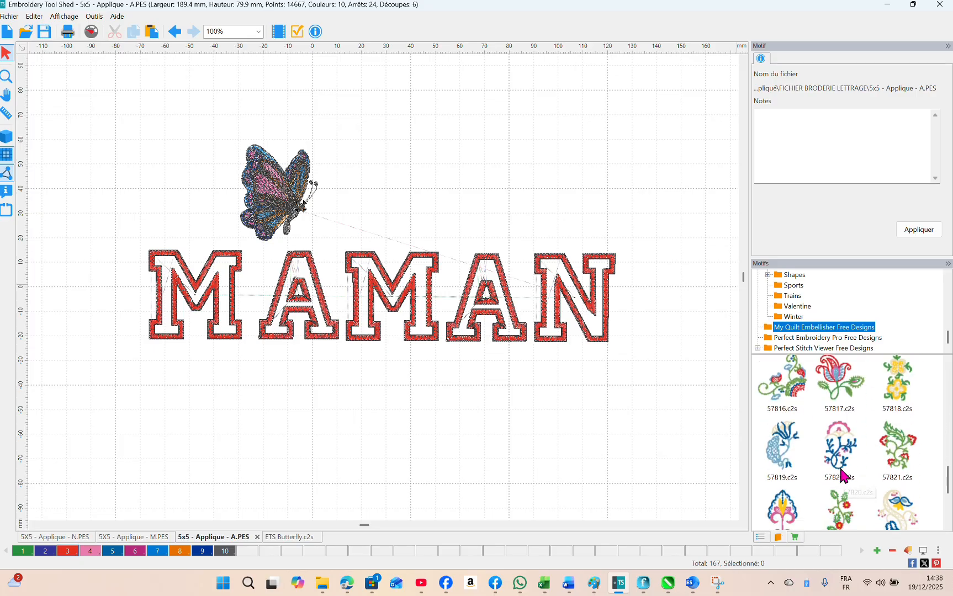
Browse the Perfect Embroidery Pro Free Designs motifs, and expand the Perfect Stitch Viewer Free Designs folder
left_click(808, 338)
scroll(871, 421, "down", 6)
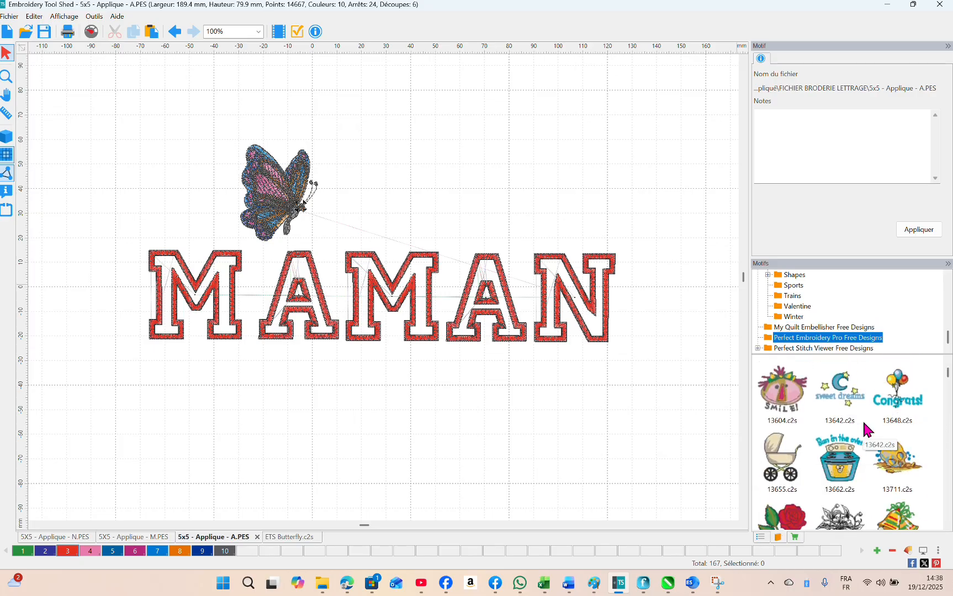
scroll(872, 420, "down", 8)
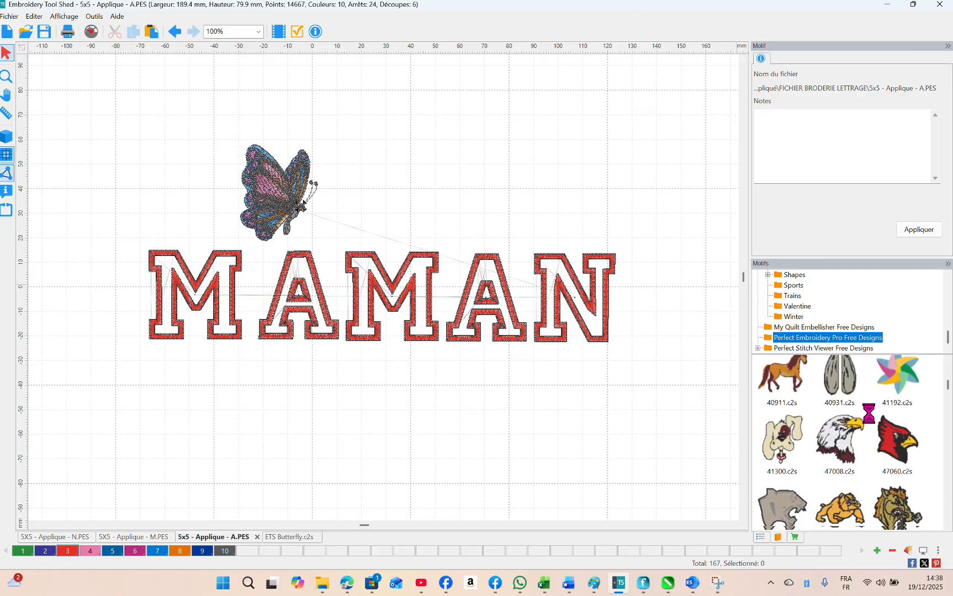
scroll(871, 421, "up", 2)
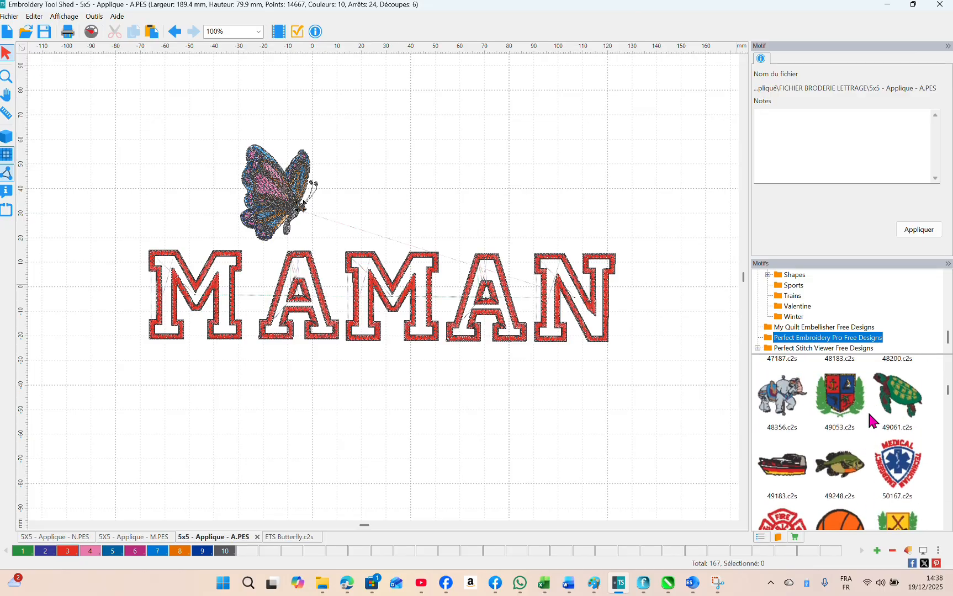
scroll(877, 425, "up", 6)
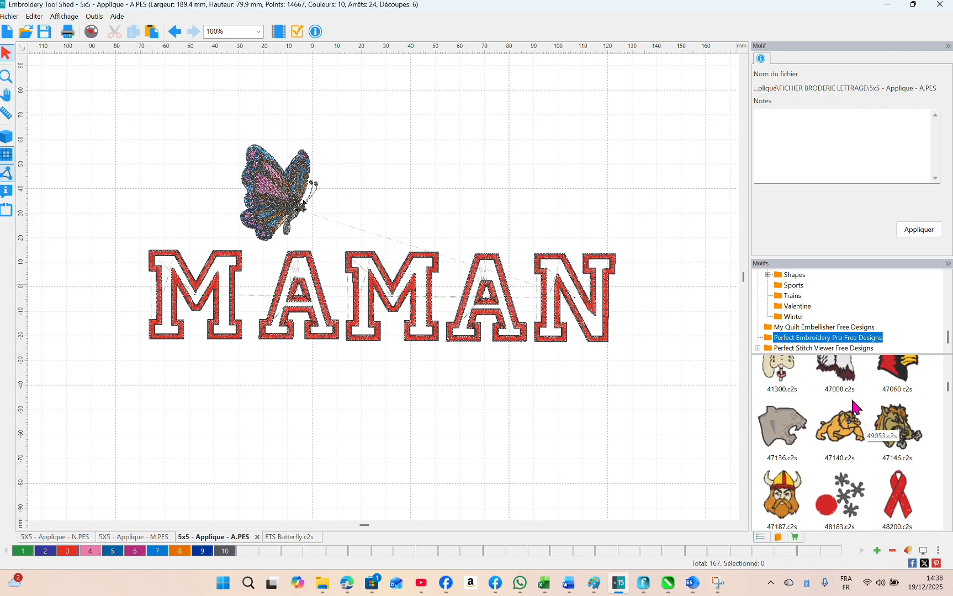
scroll(867, 420, "up", 3)
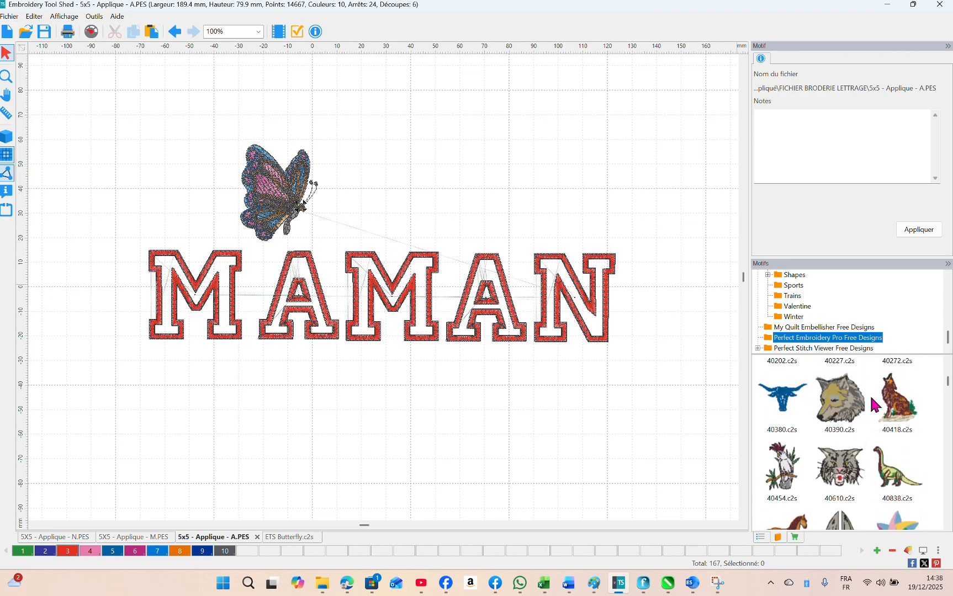
scroll(870, 395, "down", 15)
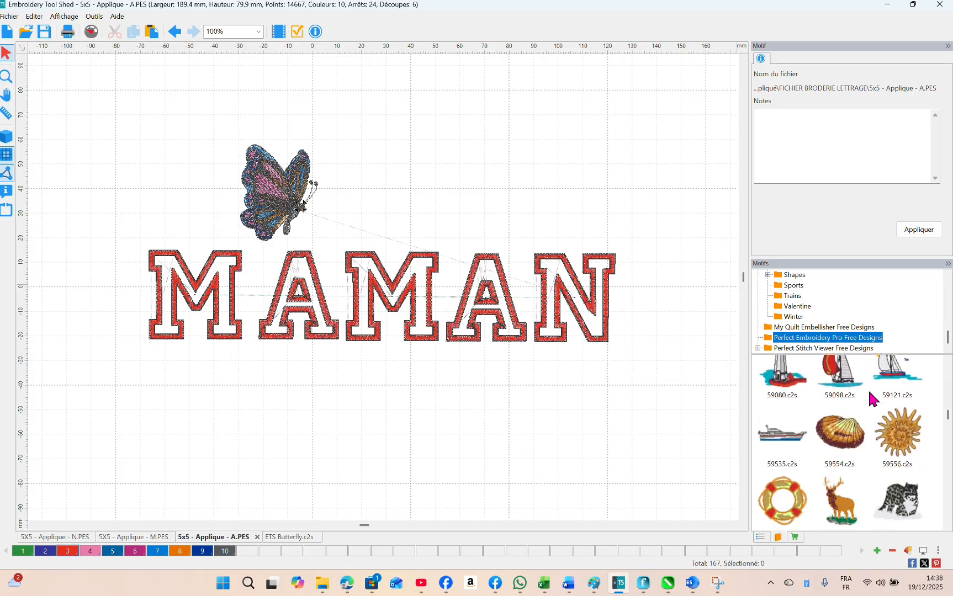
scroll(870, 393, "down", 6)
key("Down")
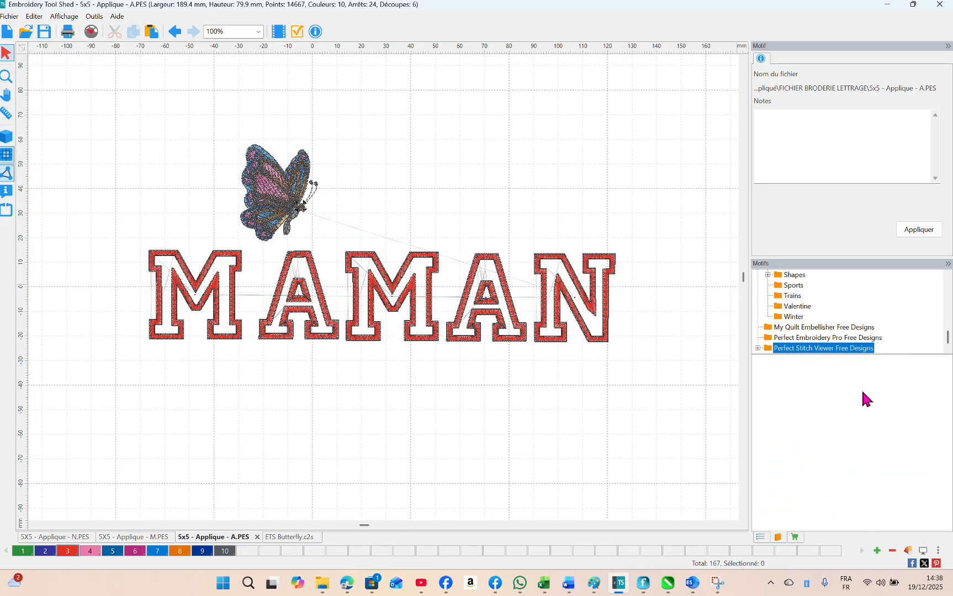
left_click(757, 348)
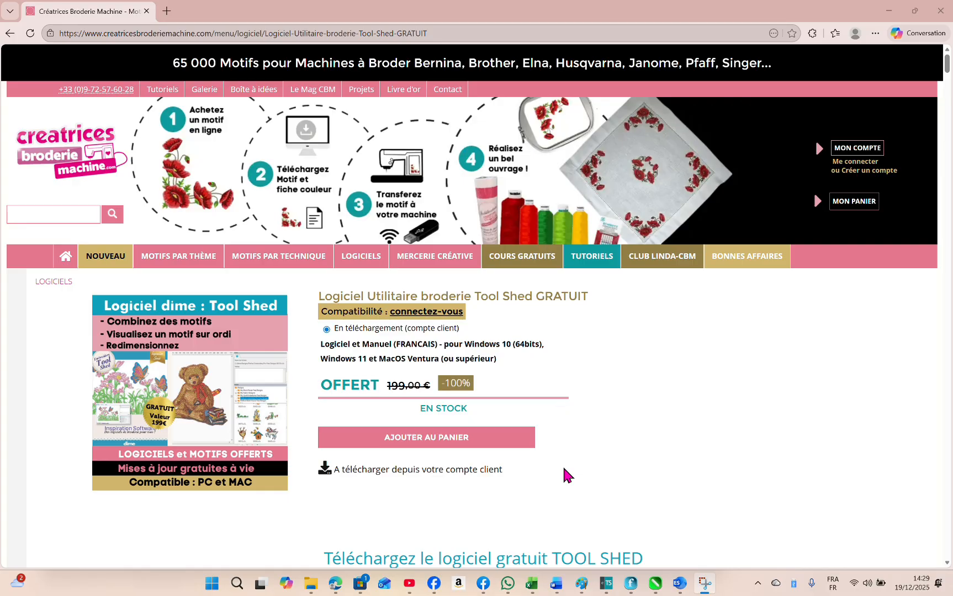
Review the features and supported formats on the free Tool Shed software page, and return to its beginning
scroll(568, 475, "down", 15)
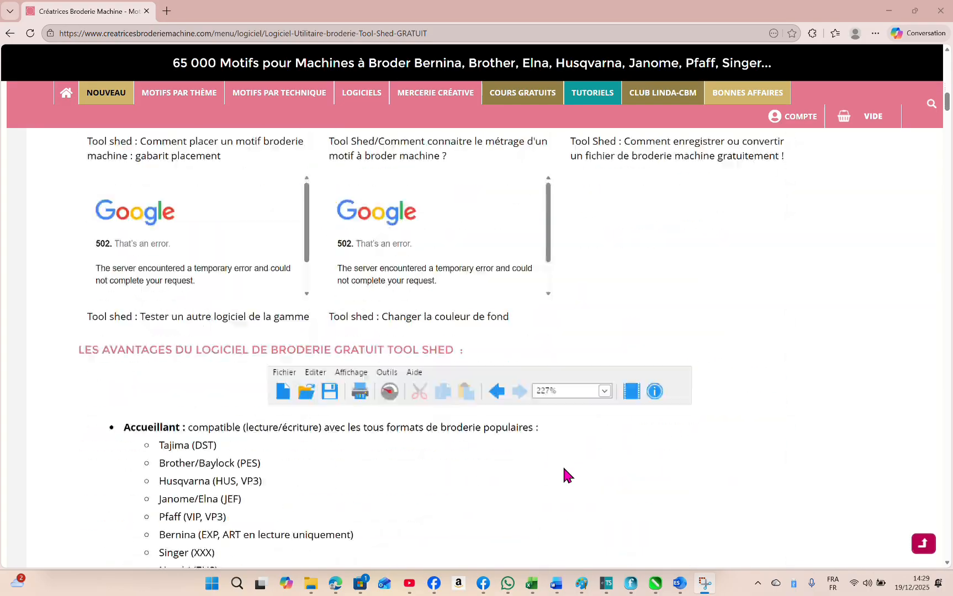
scroll(567, 475, "down", 20)
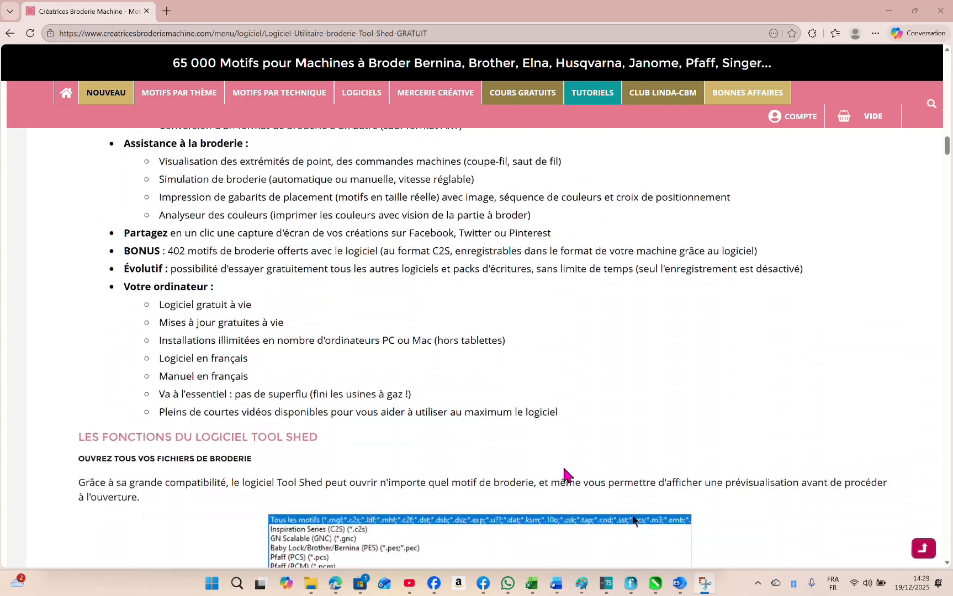
scroll(564, 470, "down", 20)
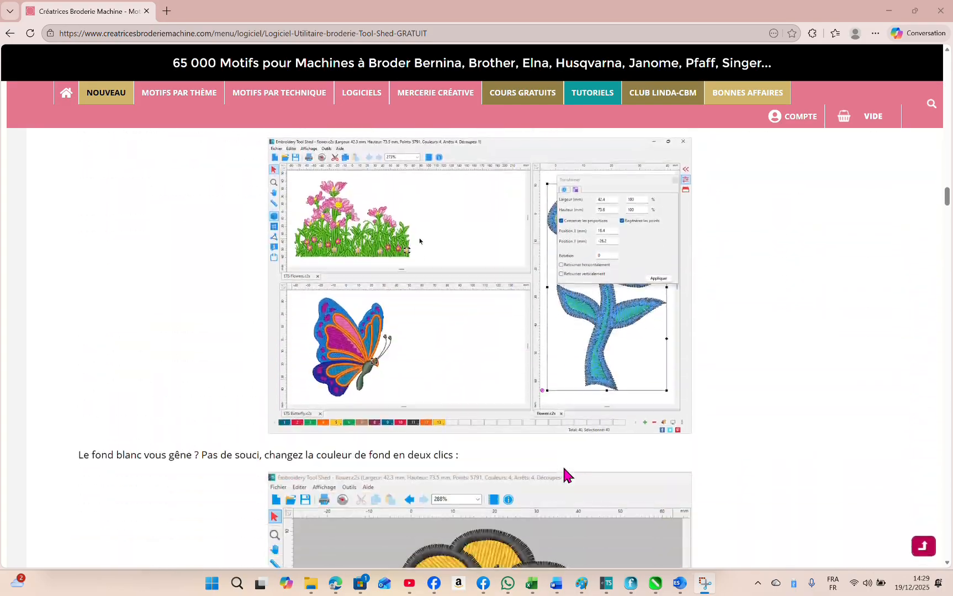
scroll(565, 475, "down", 5)
scroll(565, 475, "up", 15)
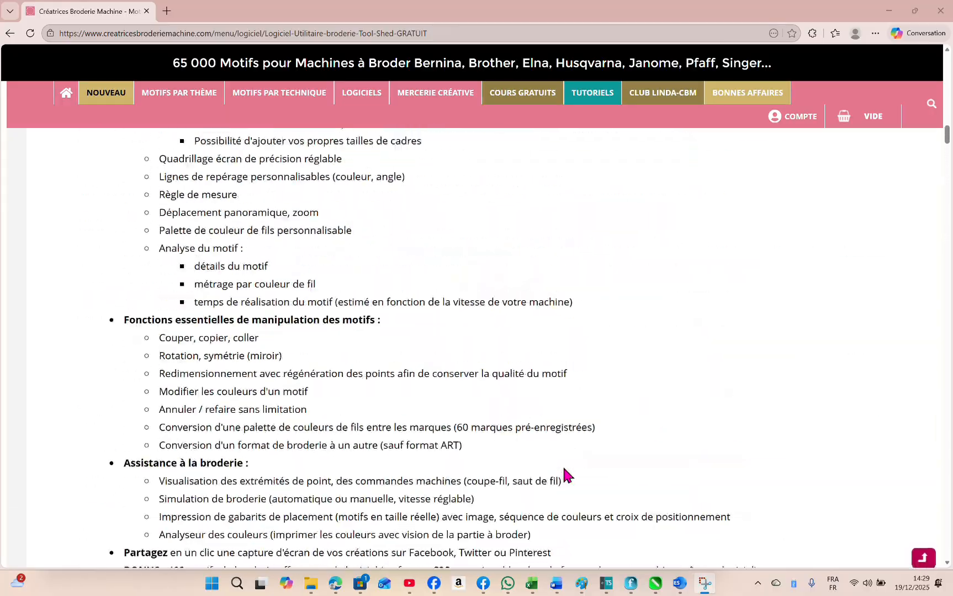
scroll(564, 470, "up", 20)
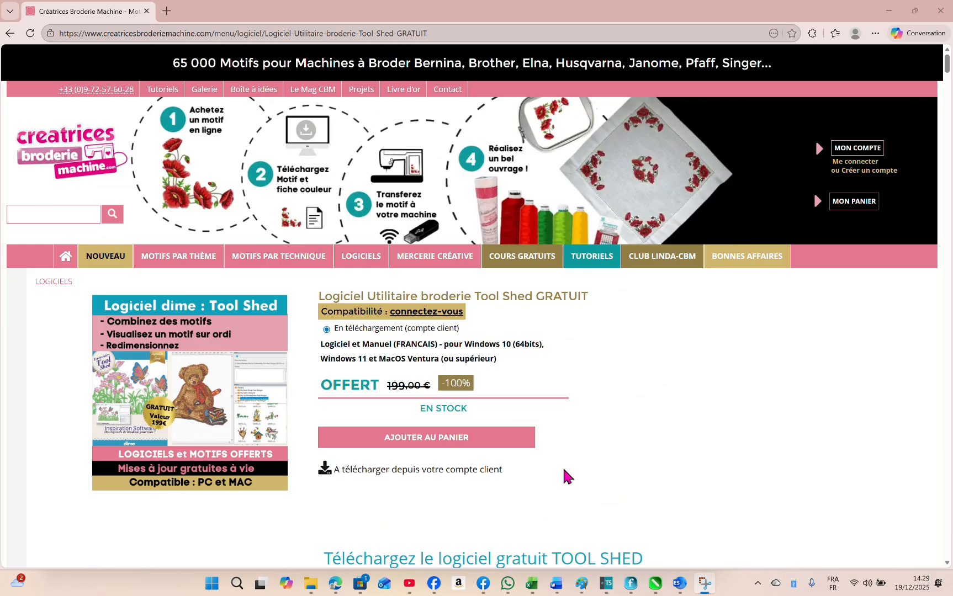
Switch to Embroidery Tool Shed and open the 5x5 applique files A, M and N together from the FICHIER BRODERIE LETTRAGE folder
mouse_move(607, 590)
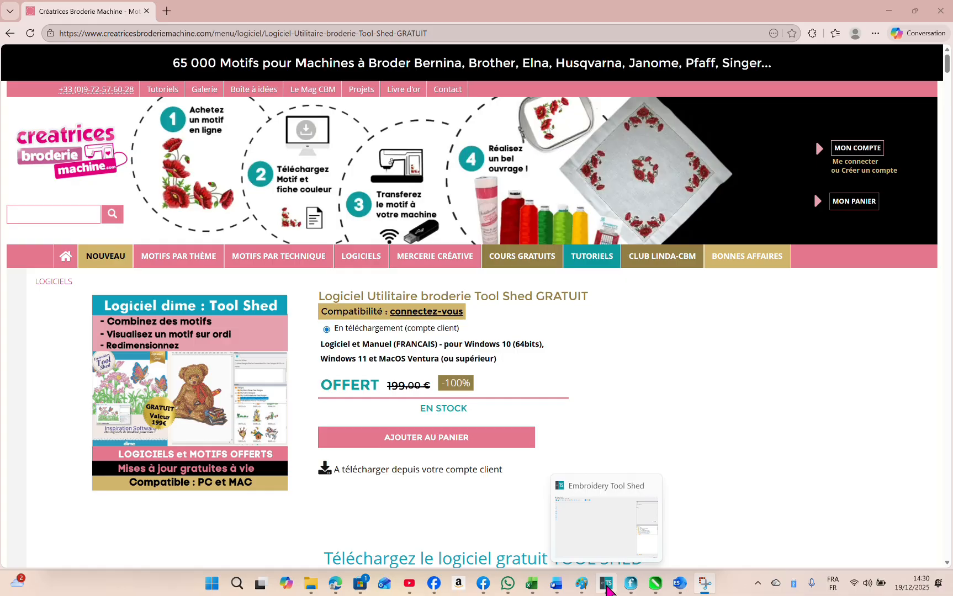
left_click(607, 584)
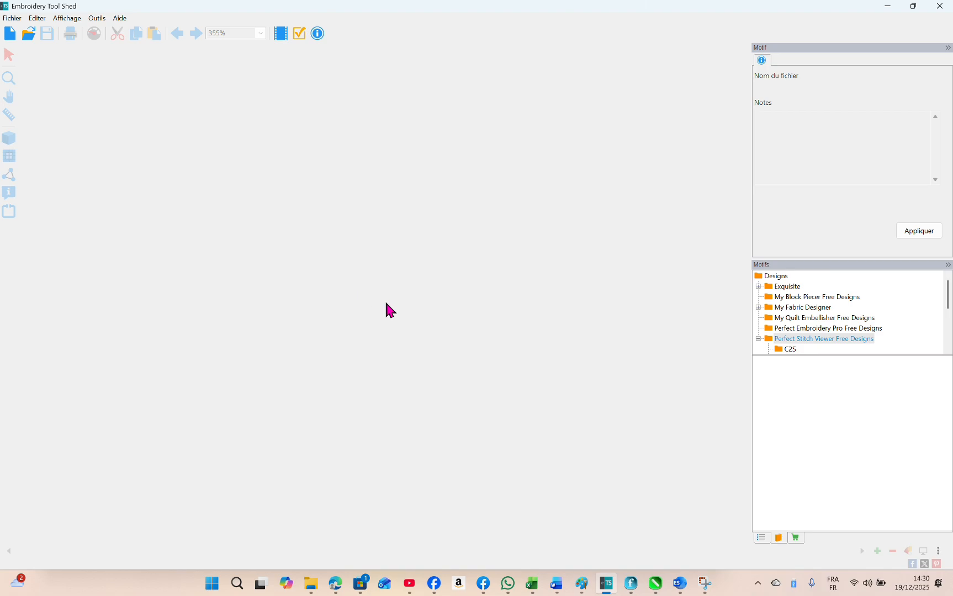
left_click(28, 34)
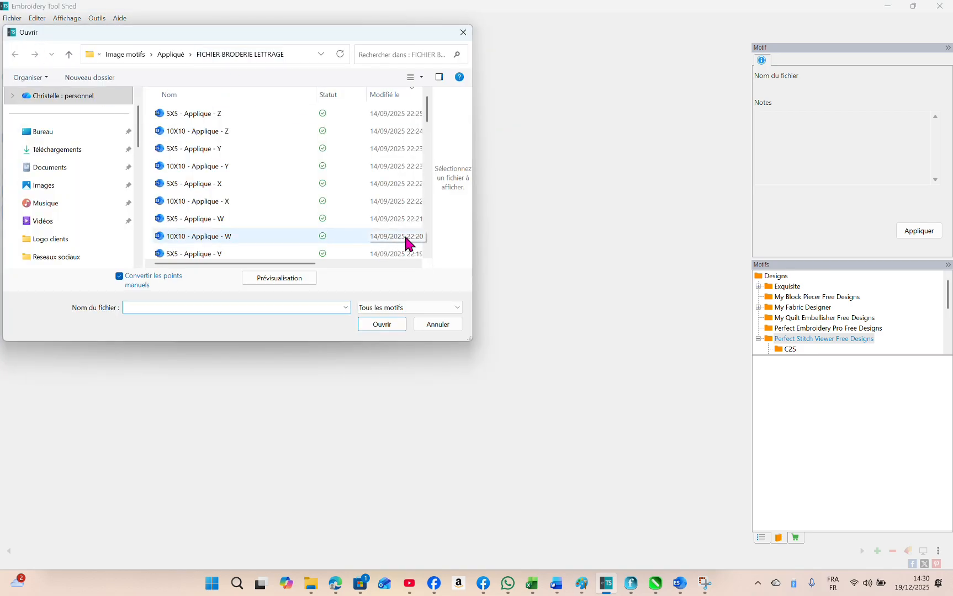
scroll(429, 251, "down", 10)
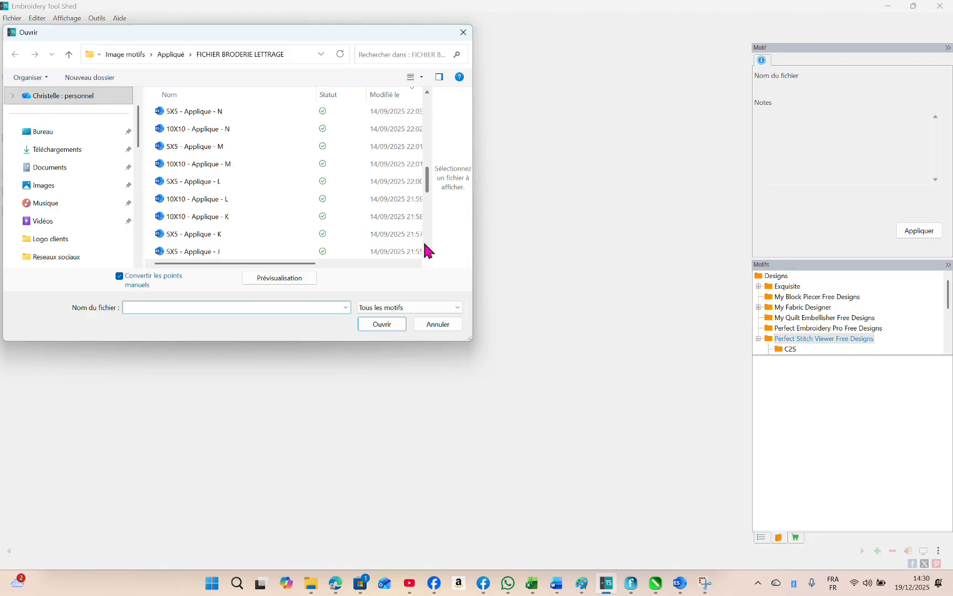
scroll(432, 224, "down", 3)
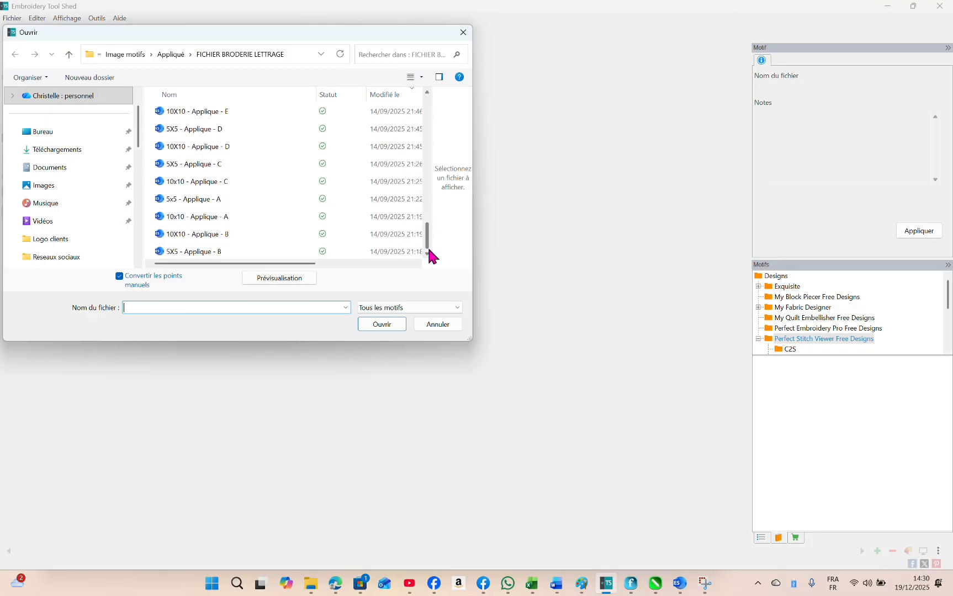
left_click(188, 201)
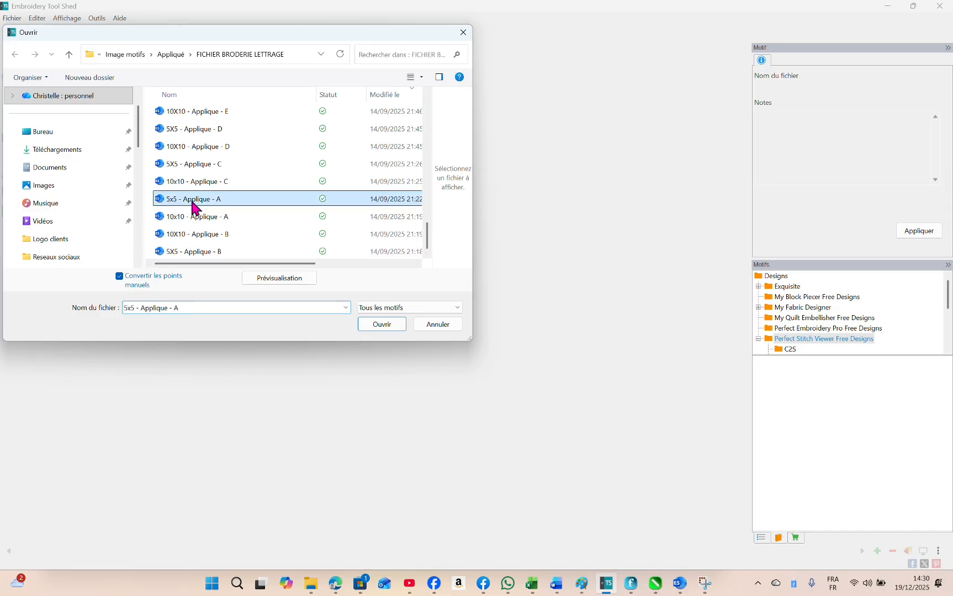
left_click_drag(428, 235, 429, 177)
left_click(221, 185, "ctrl")
left_click(221, 178, "ctrl")
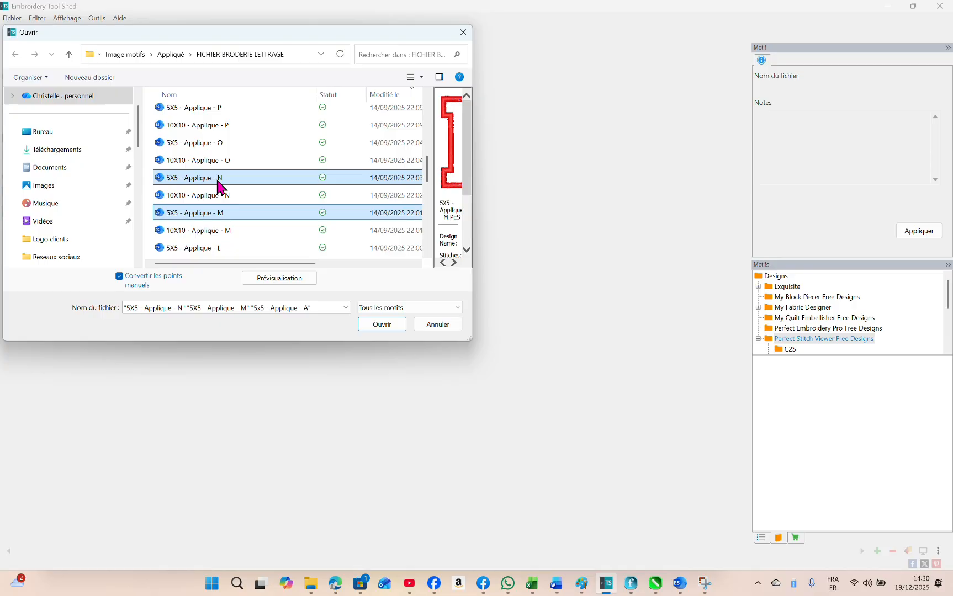
left_click(386, 325)
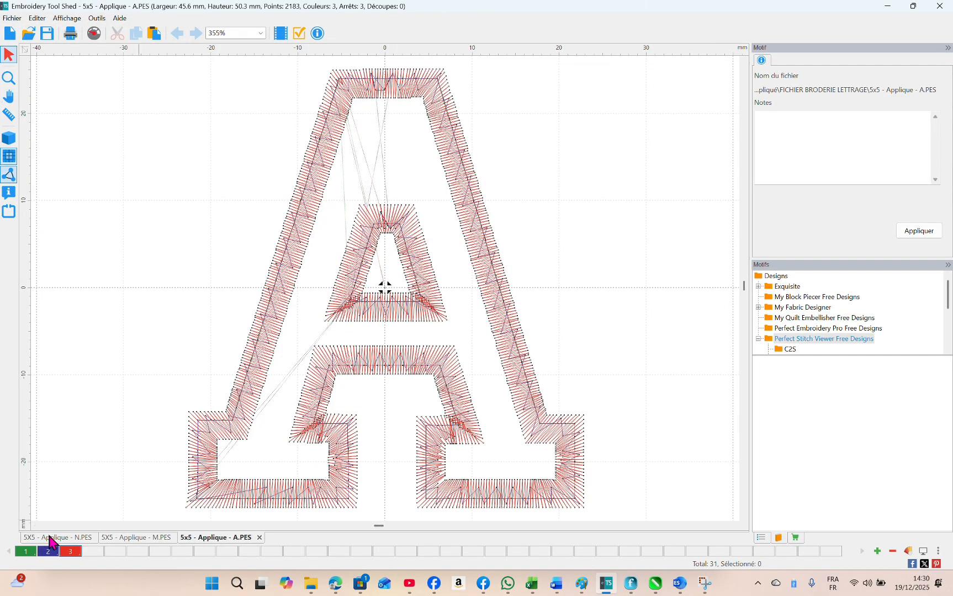
Select the whole letter A in its design and set the view zoom to 100%
left_click(447, 402)
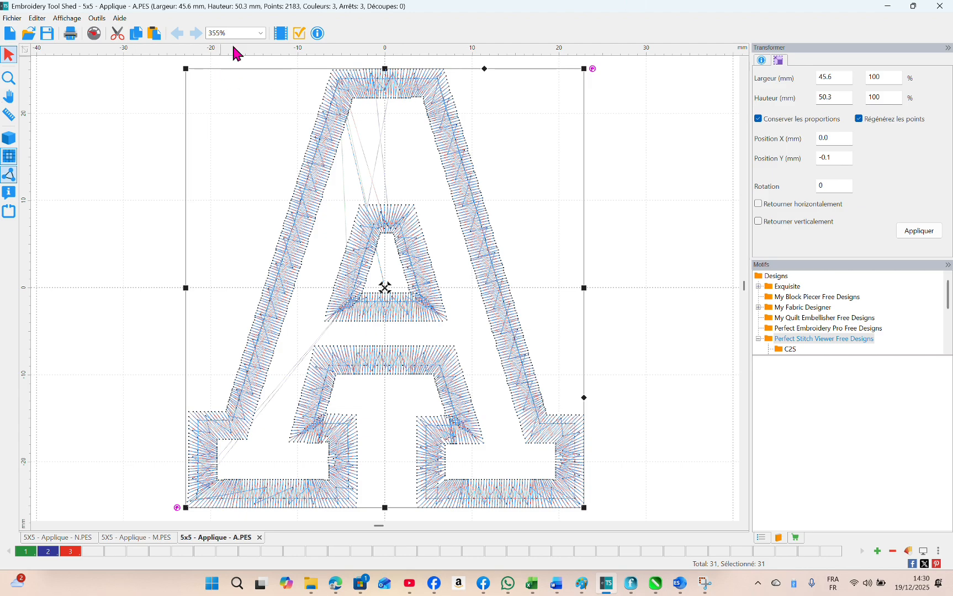
left_click(261, 34)
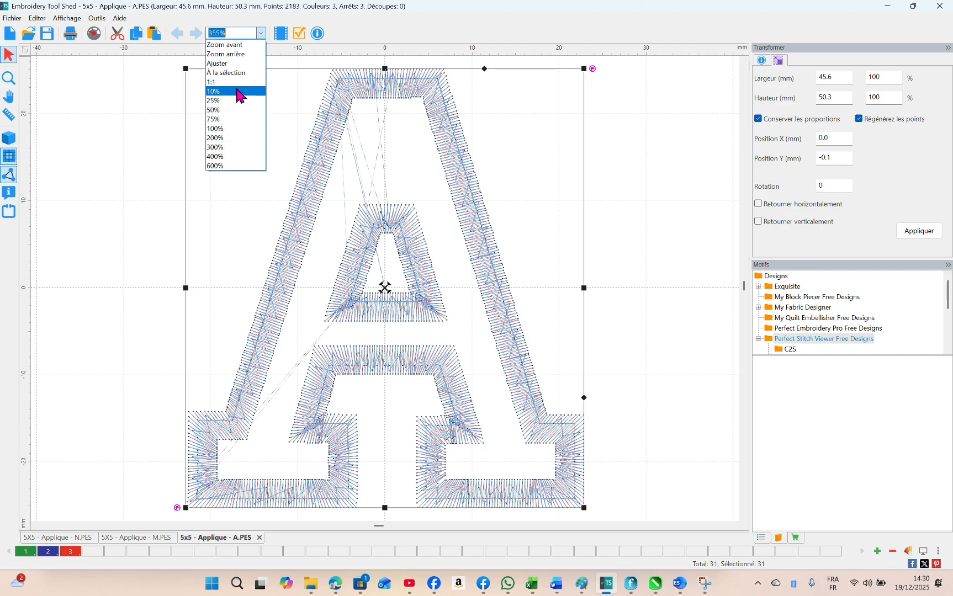
left_click(234, 130)
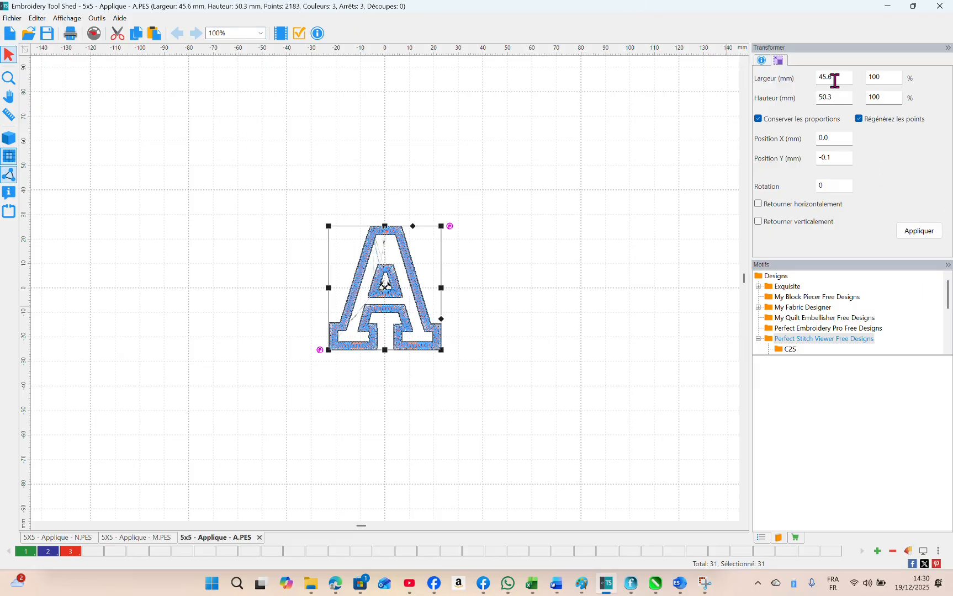
Set the width of the selected letter A to 40 mm, keeping its proportions
left_click_drag(845, 79, 814, 77)
type("40")
left_click(918, 237)
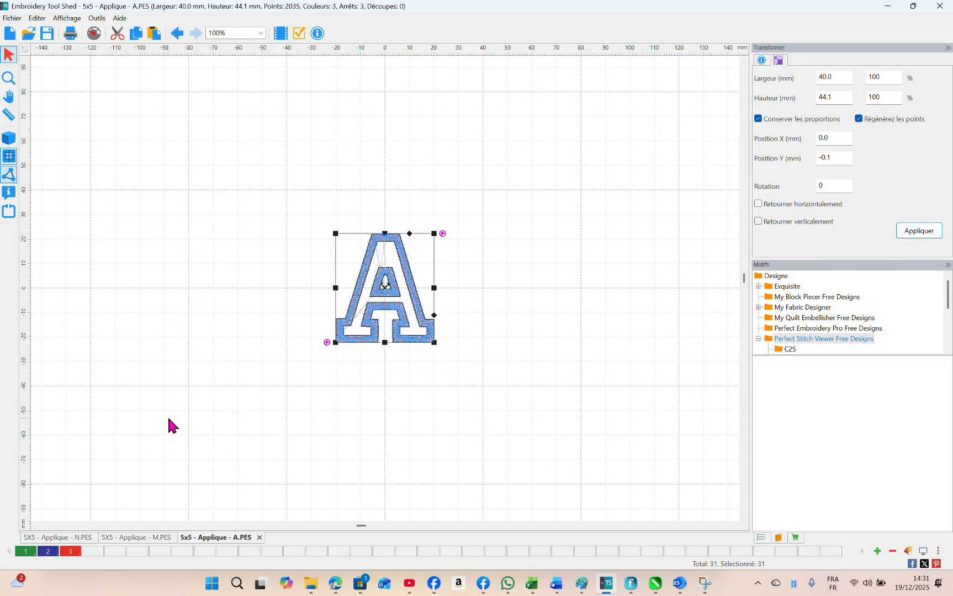
In the 5X5 - Applique - M design, resize the letter M proportionally to a width of 40 mm
left_click(160, 538)
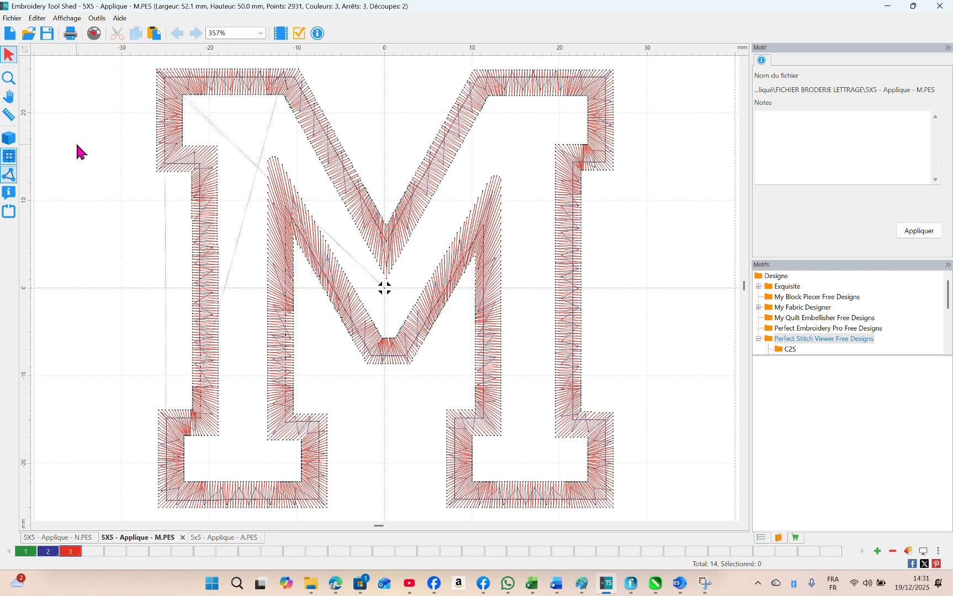
left_click(193, 160)
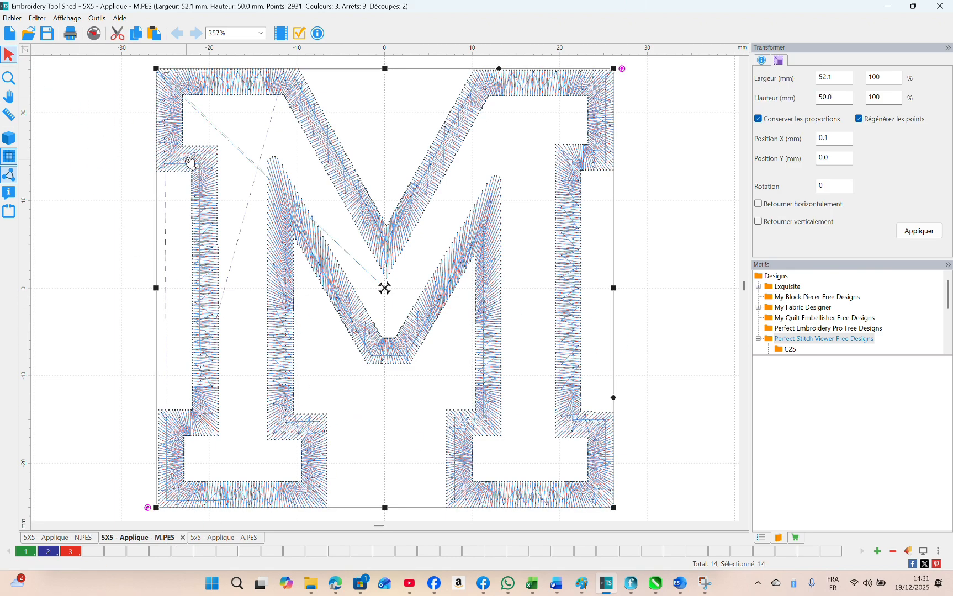
left_click(835, 76)
type("40")
left_click(920, 232)
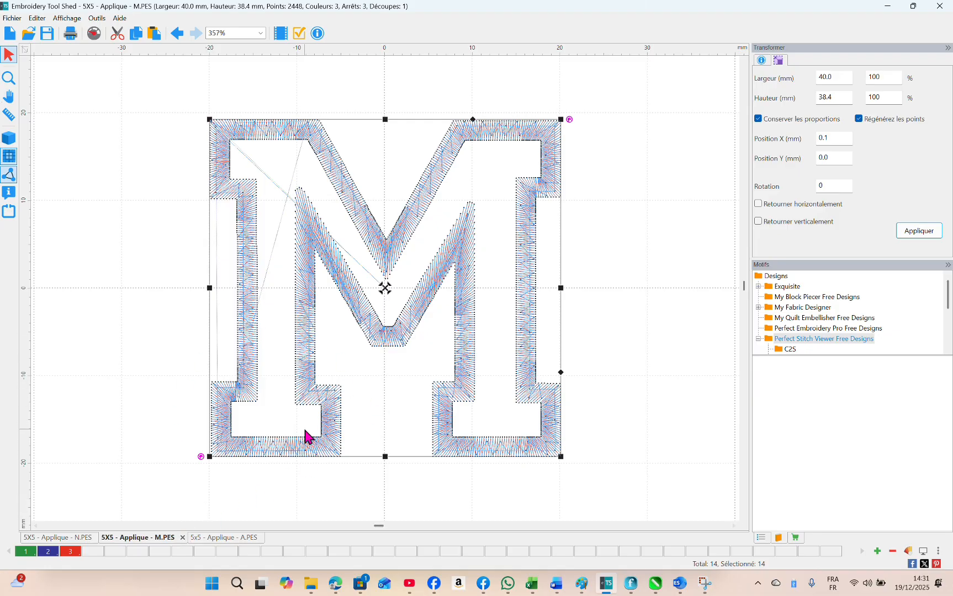
Copy the letter M into the 5x5 - Applique - A design and place it to the left of the A
right_click(333, 433)
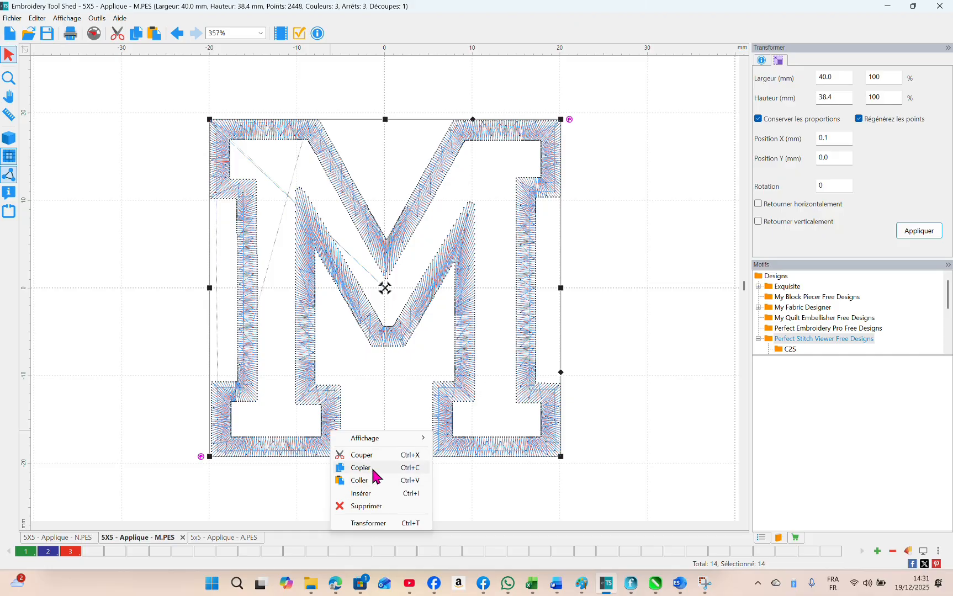
left_click(223, 539)
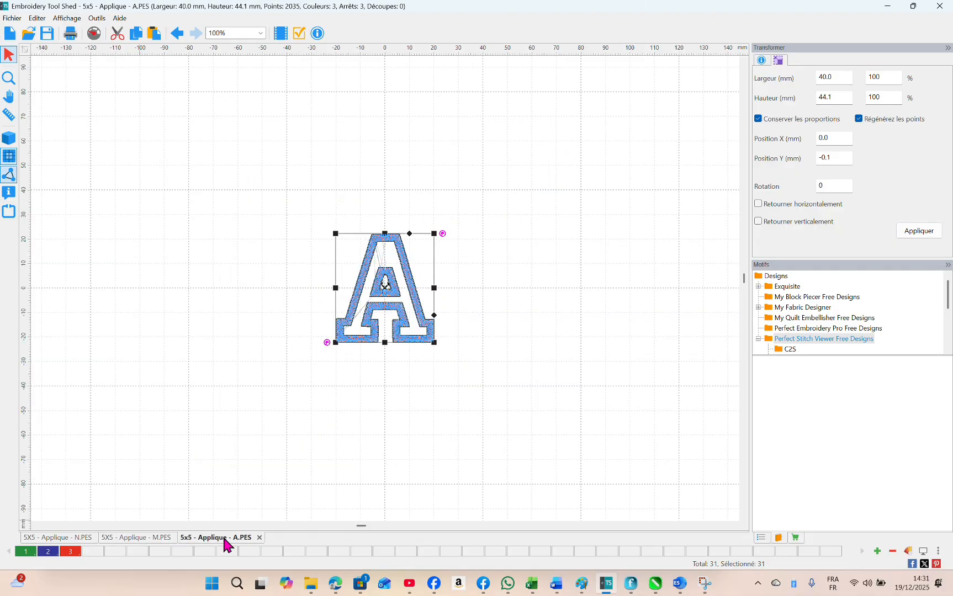
right_click(232, 327)
left_click(261, 380)
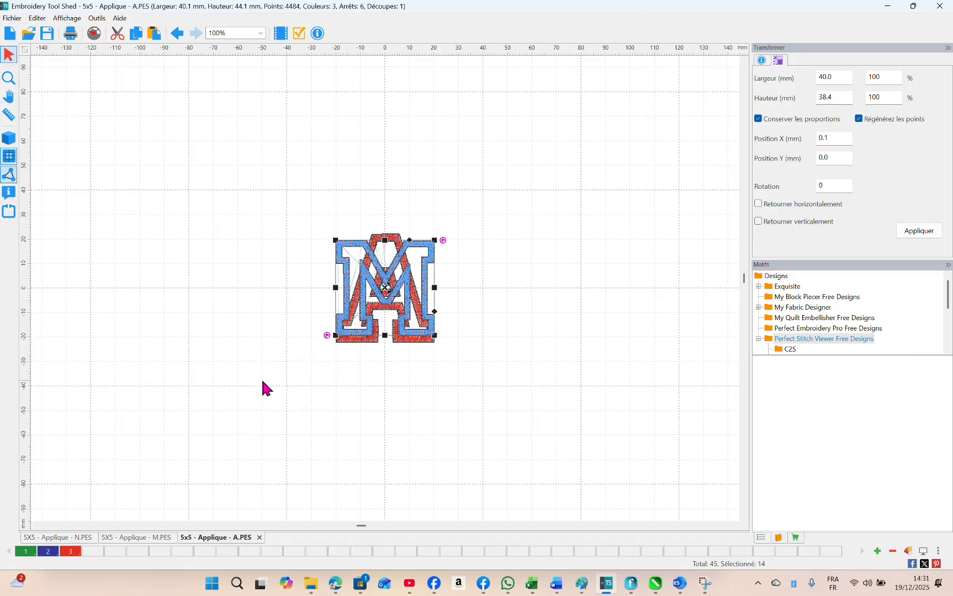
left_click_drag(427, 332, 314, 335)
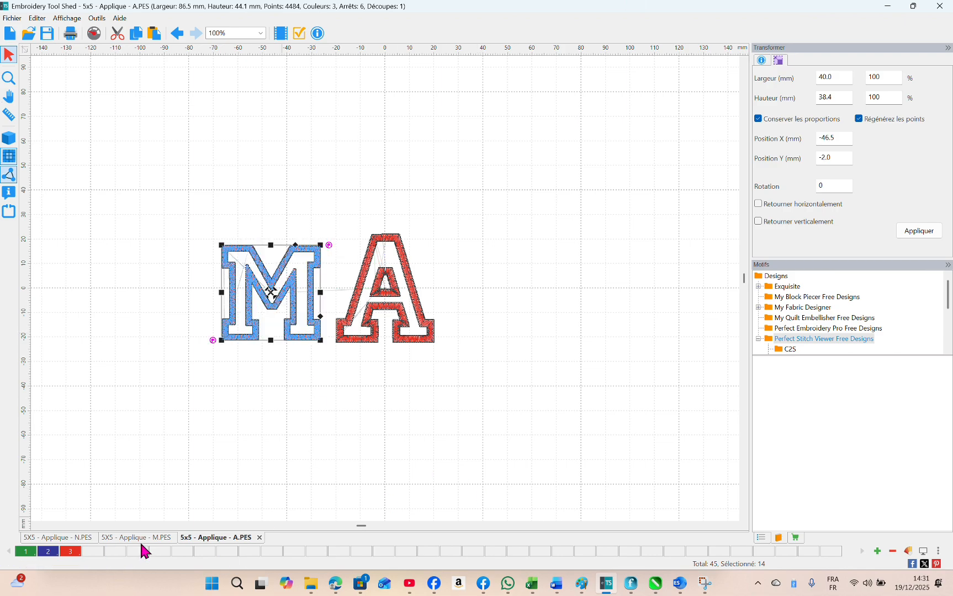
Compare the dimensions of the M and A, first selected together and then individually
left_click_drag(182, 199, 483, 389)
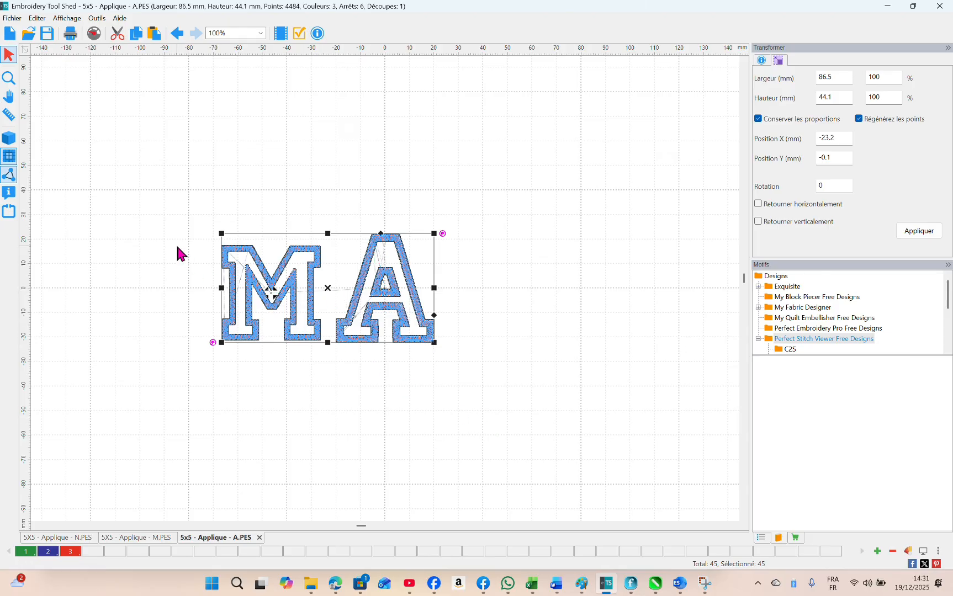
left_click(116, 171)
left_click(396, 288)
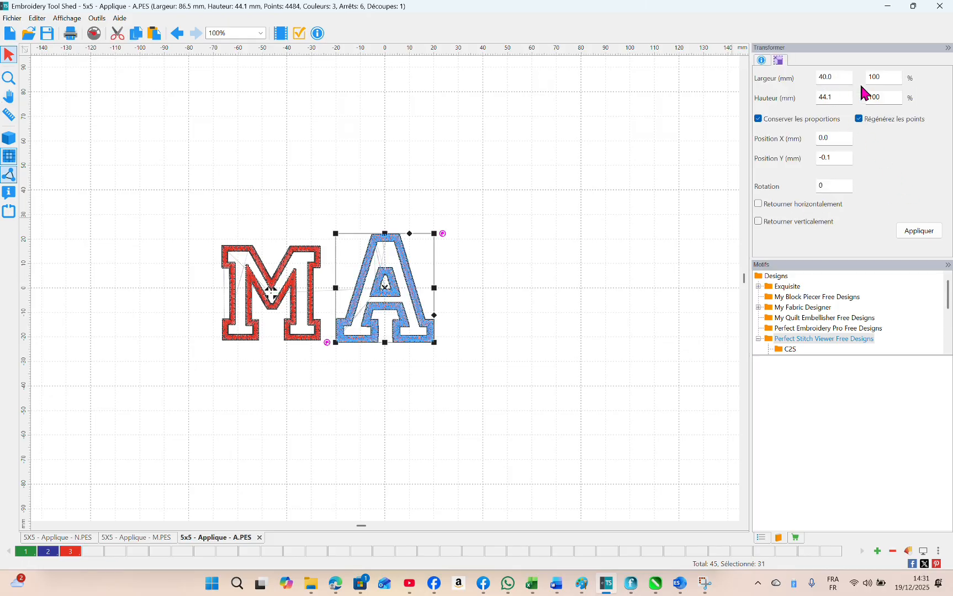
left_click(305, 290)
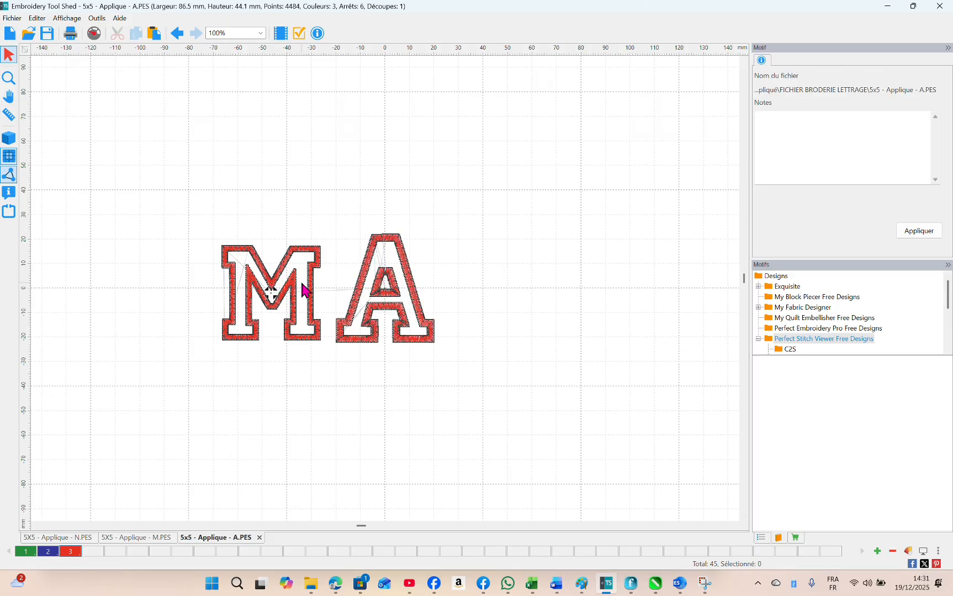
left_click(295, 301)
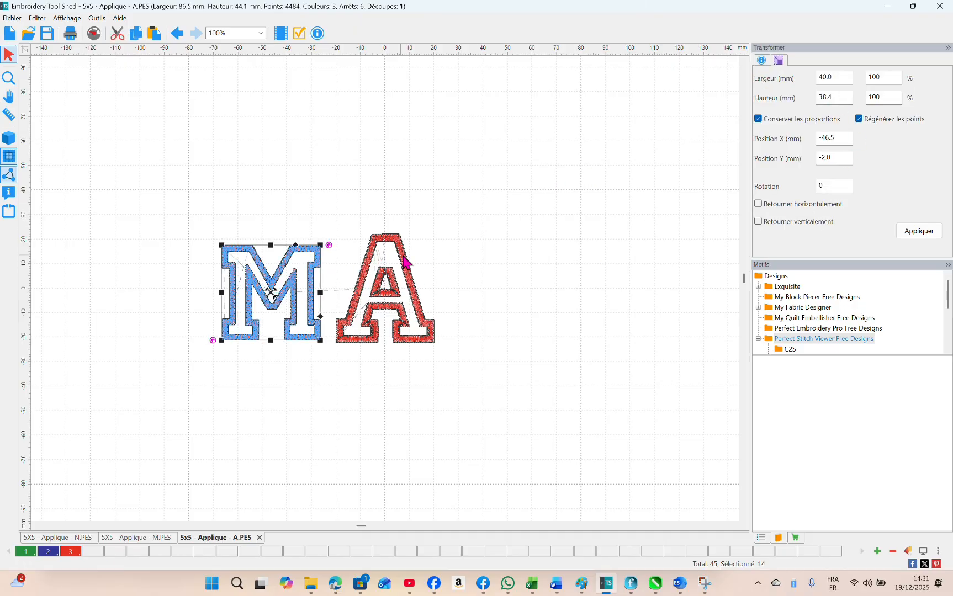
Set the height of the letter A to 38 mm and align it with the M, slightly closer to it
left_click(409, 275)
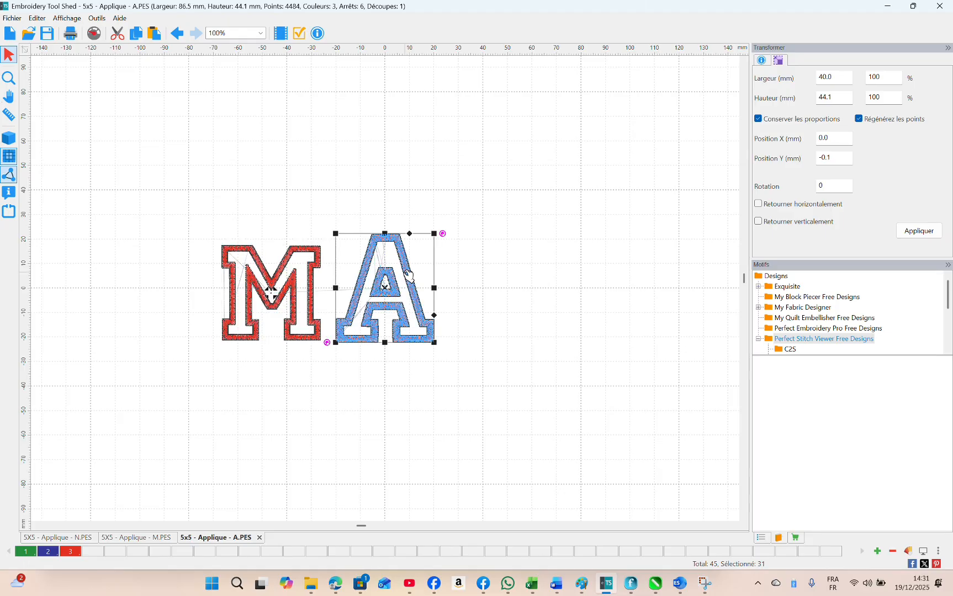
left_click_drag(850, 95, 769, 93)
type("38")
left_click(921, 233)
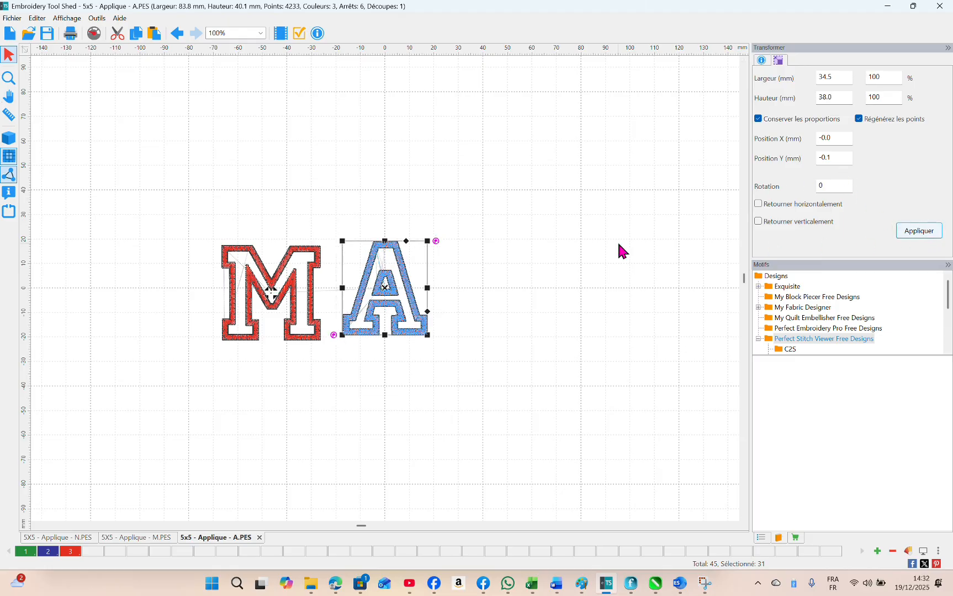
left_click(367, 323)
left_click_drag(367, 323, 363, 329)
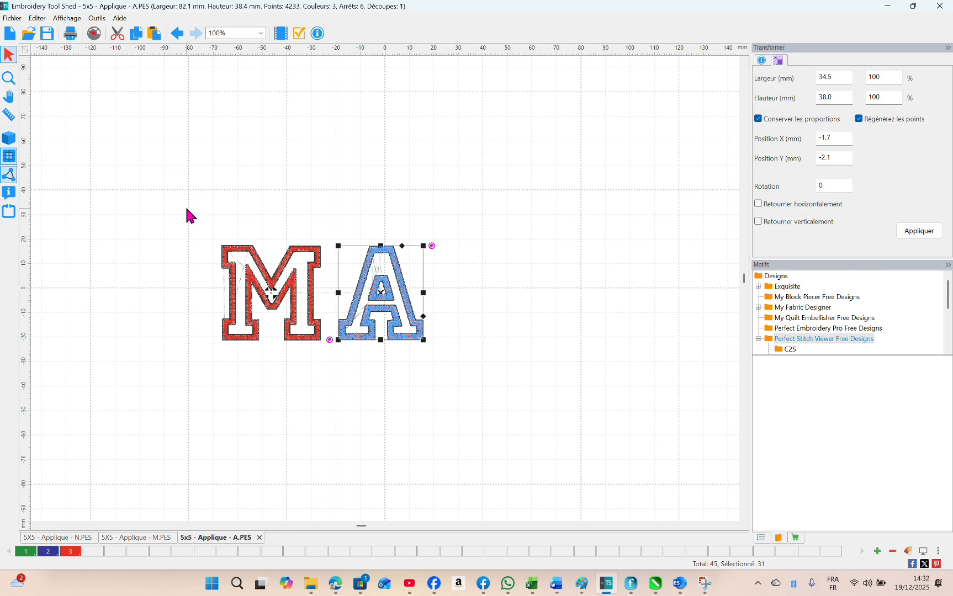
Duplicate the M and A together and place the copy to the right of the originals to form MAMA
left_click_drag(155, 200, 468, 379)
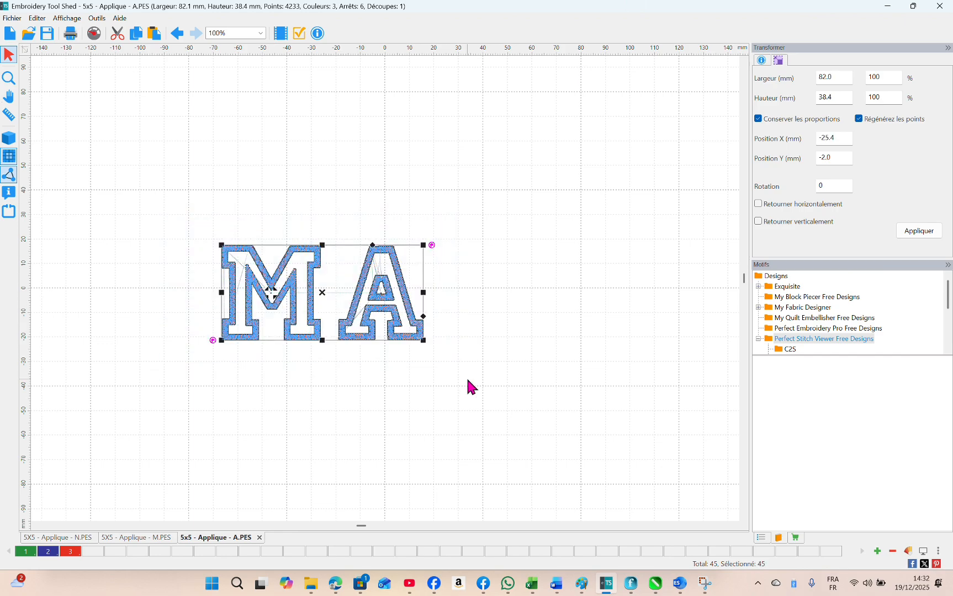
key("ctrl+v")
right_click(380, 314)
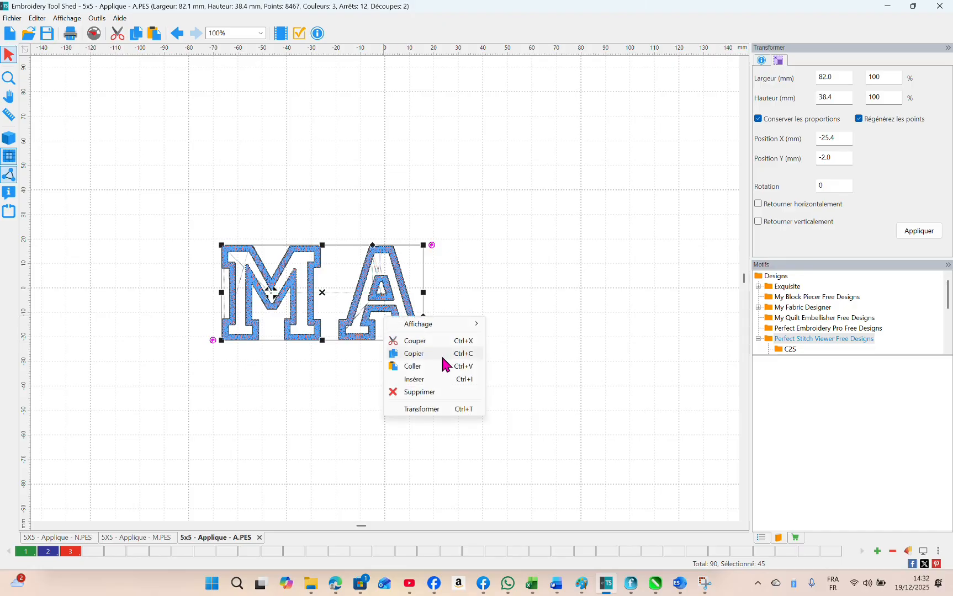
left_click(429, 354)
right_click(411, 318)
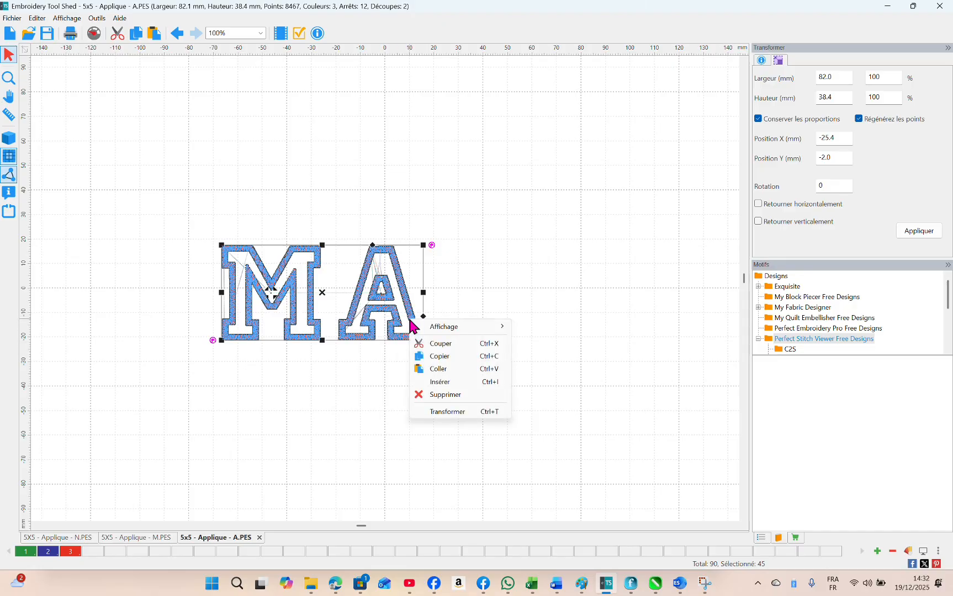
left_click(436, 367)
left_click_drag(401, 311, 402, 311)
left_click_drag(586, 309, 607, 310)
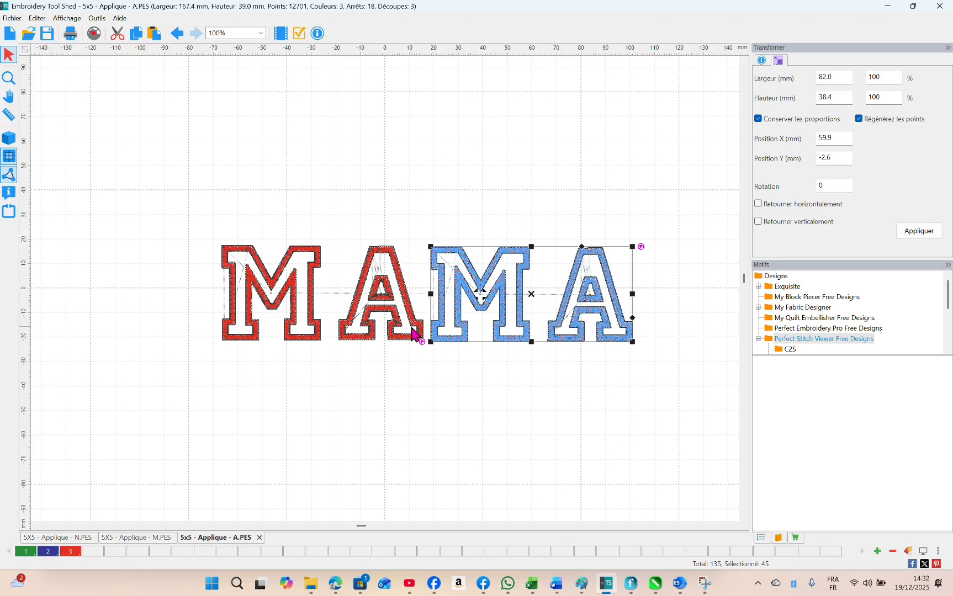
Remove the surplus A and M copies stacked on the first two letters of MAMA
left_click_drag(413, 319, 403, 388)
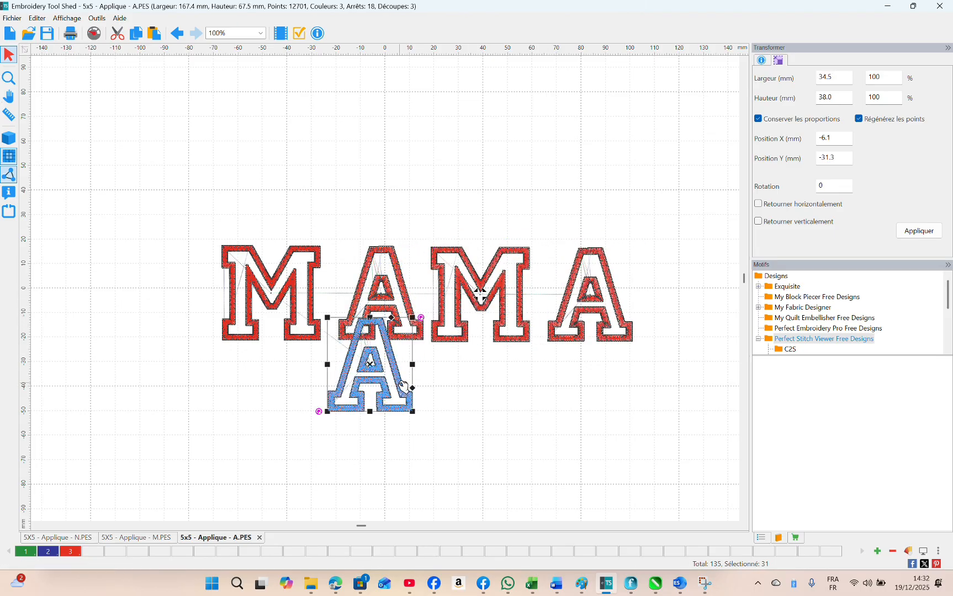
key("Delete")
left_click_drag(312, 301, 310, 398)
key("Delete")
left_click(381, 396)
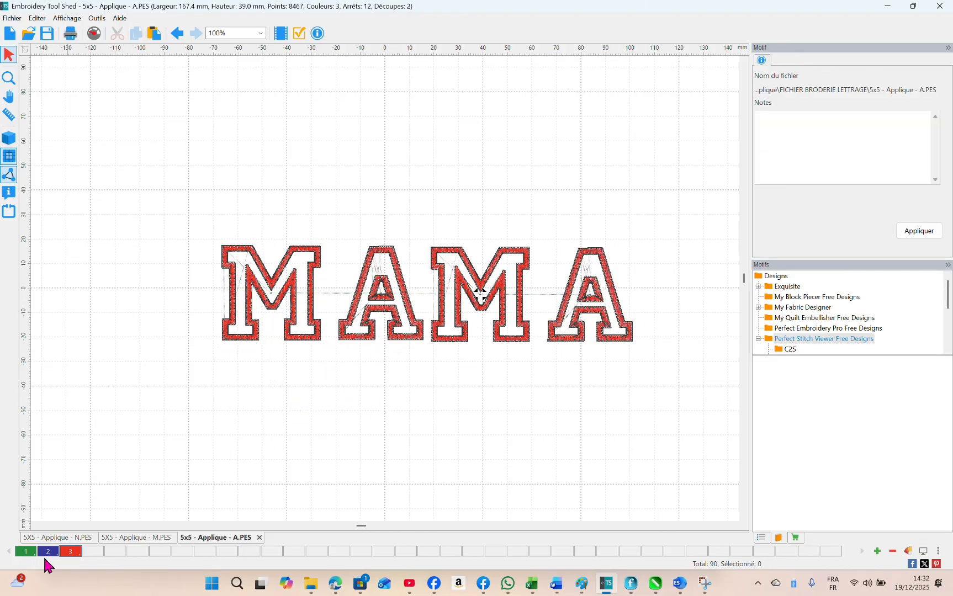
In the 5X5 - Applique - N design, resize the letter N proportionally to a height of 38 mm
left_click(66, 536)
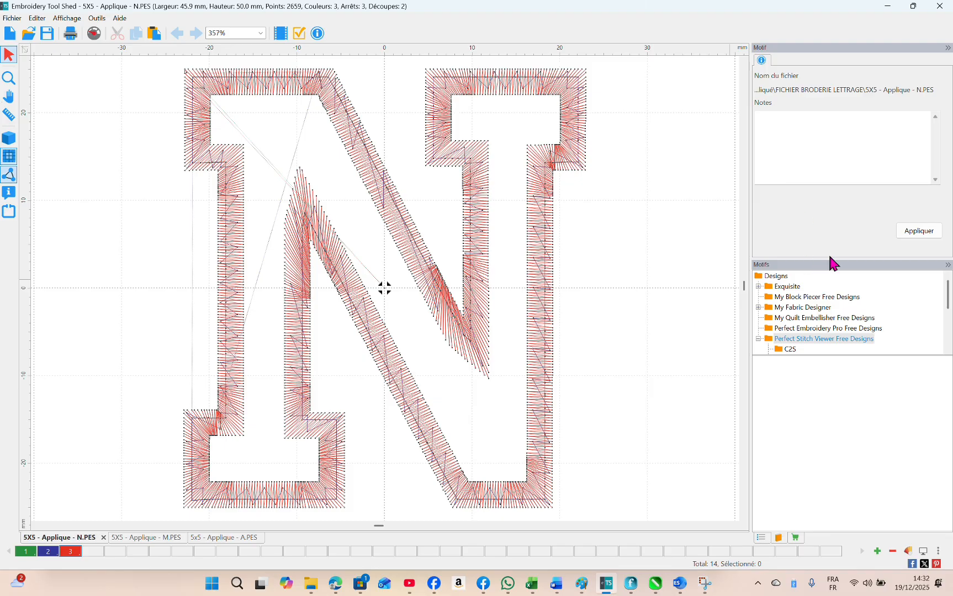
left_click(546, 305)
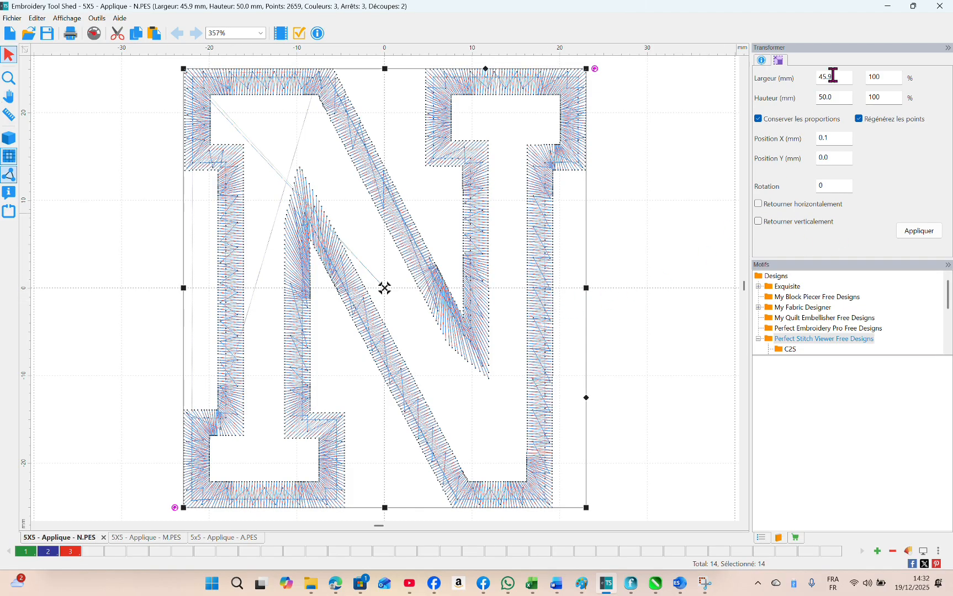
left_click_drag(844, 101, 814, 104)
type("38")
left_click(919, 231)
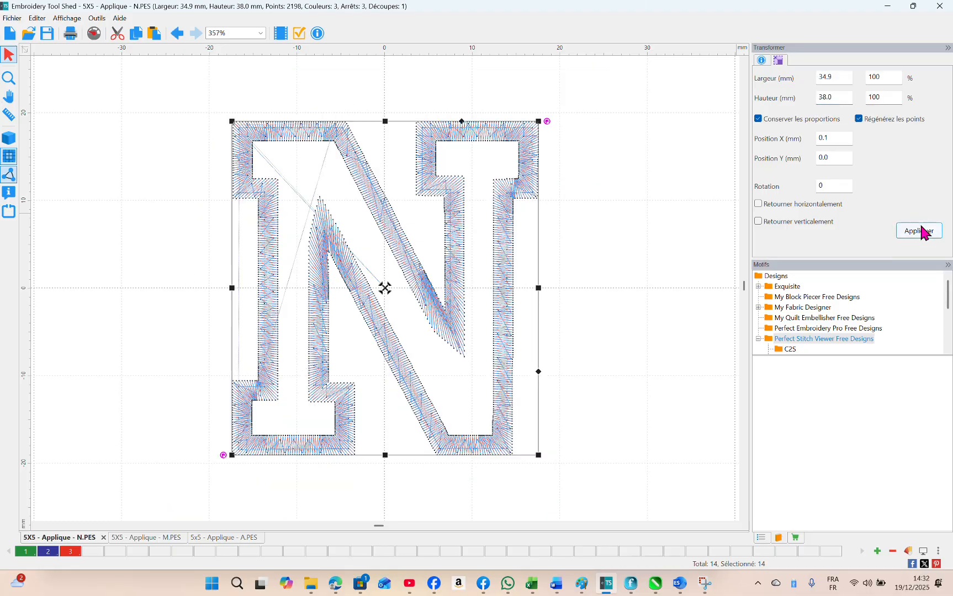
Copy the resized N into the 5x5 - Applique - A design and place it after MAMA to complete the word MAMAN
right_click(444, 295)
left_click(496, 331)
left_click(229, 538)
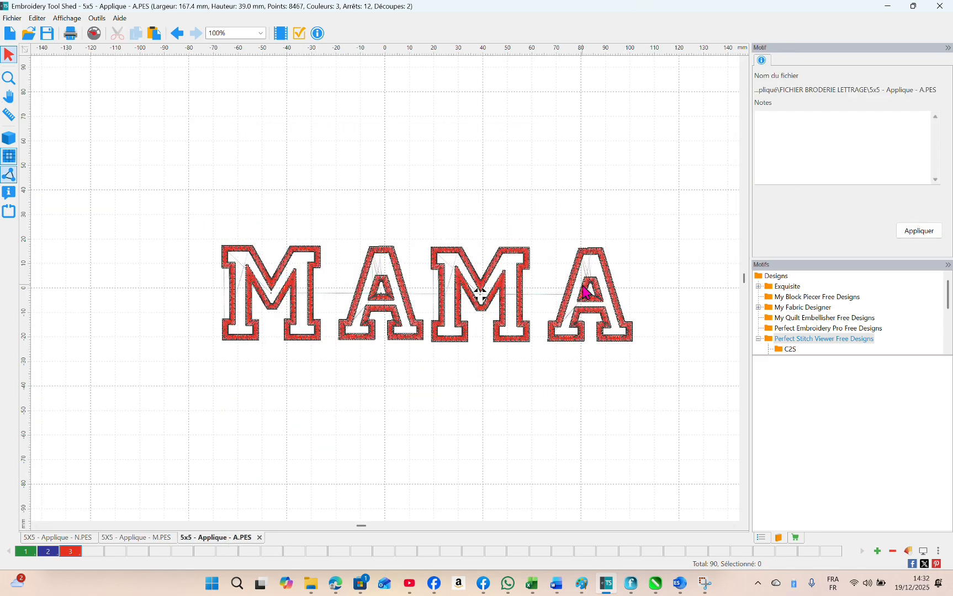
right_click(676, 326)
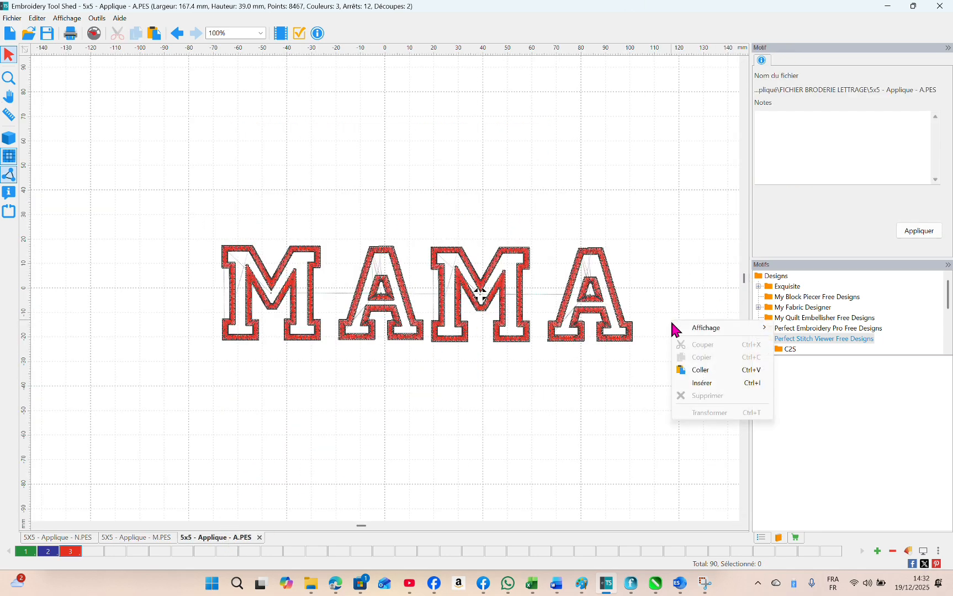
left_click(701, 369)
left_click_drag(422, 331, 718, 337)
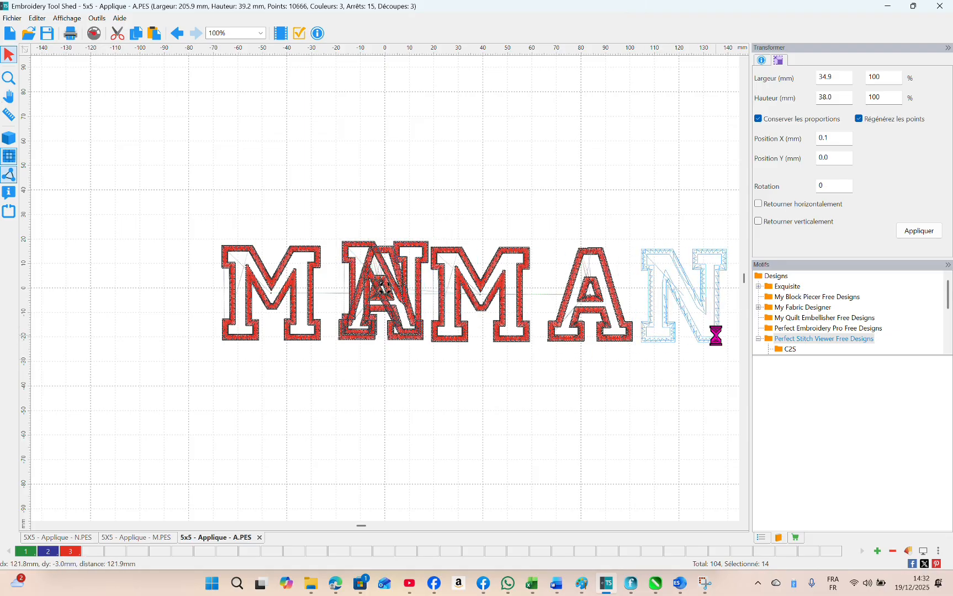
left_click(606, 394)
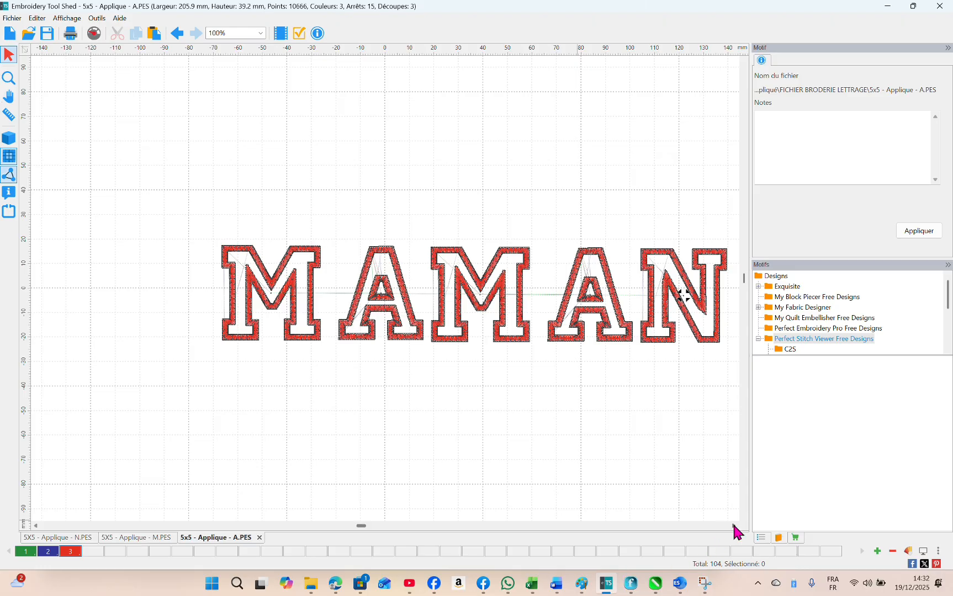
Even out the letter spacing by shifting the second A and the N about 4 mm to the left
left_click(733, 526)
left_click(734, 526)
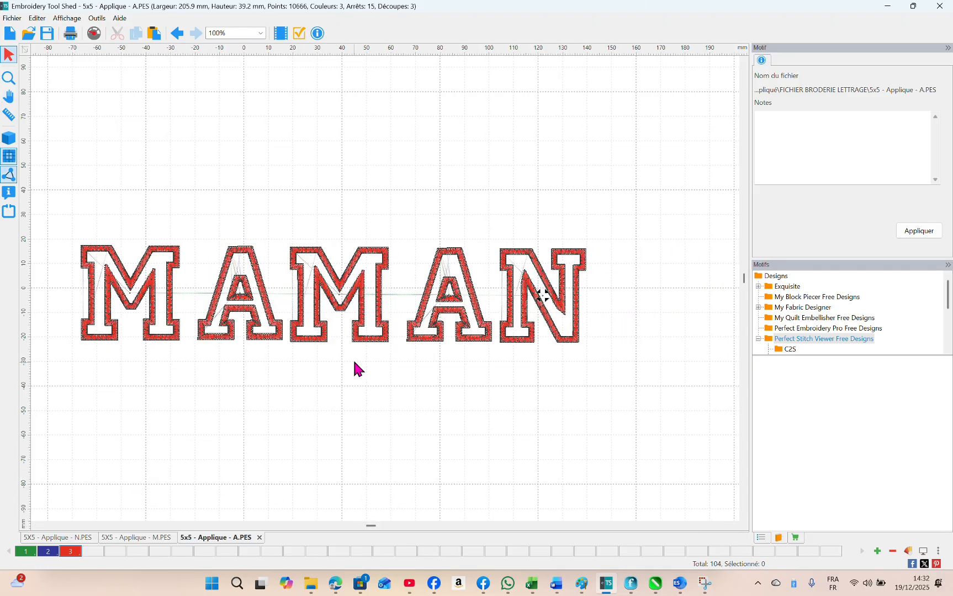
left_click(437, 334)
scroll(439, 335, "left", 1)
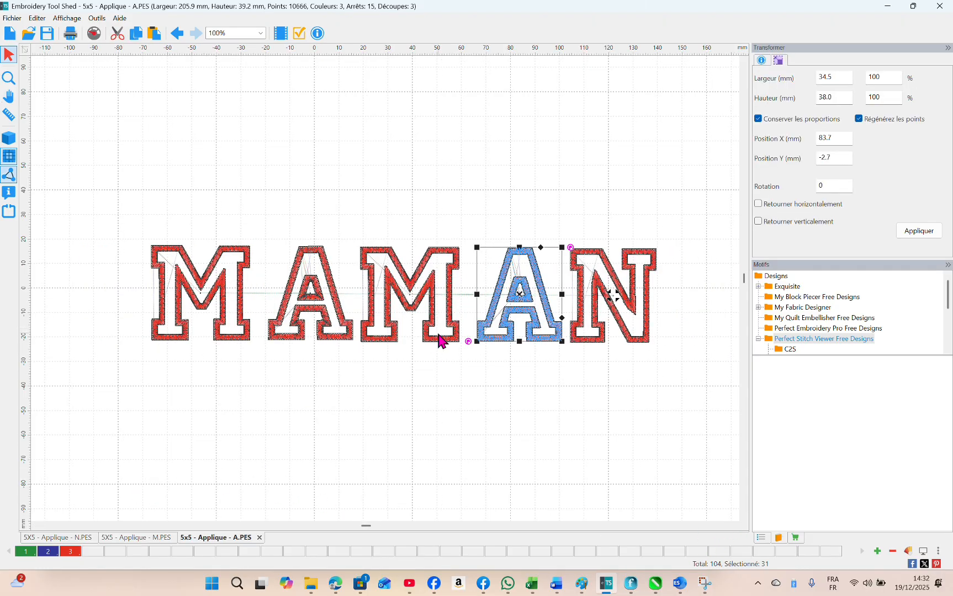
left_click_drag(523, 304, 513, 304)
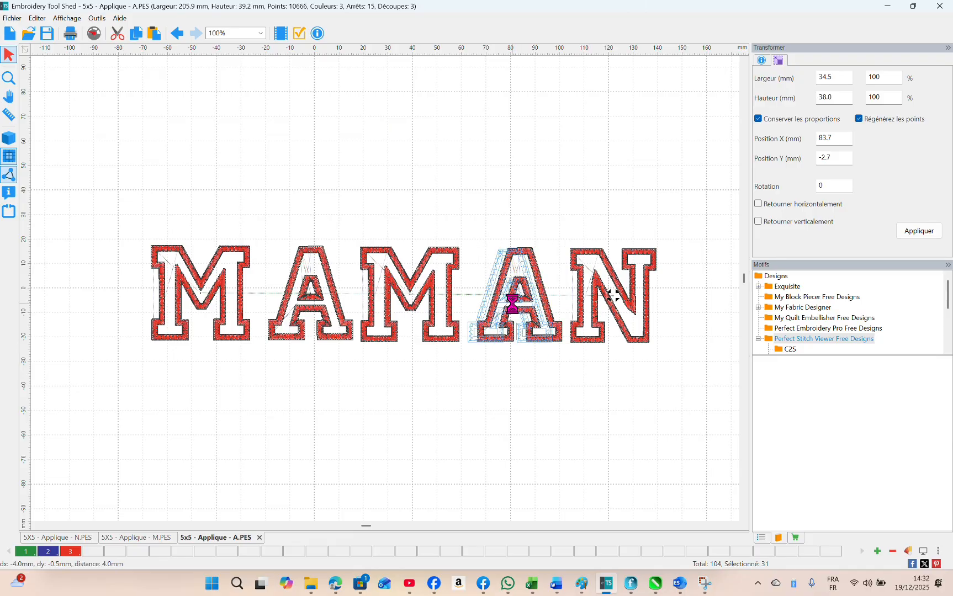
left_click_drag(586, 300, 575, 300)
left_click(637, 420)
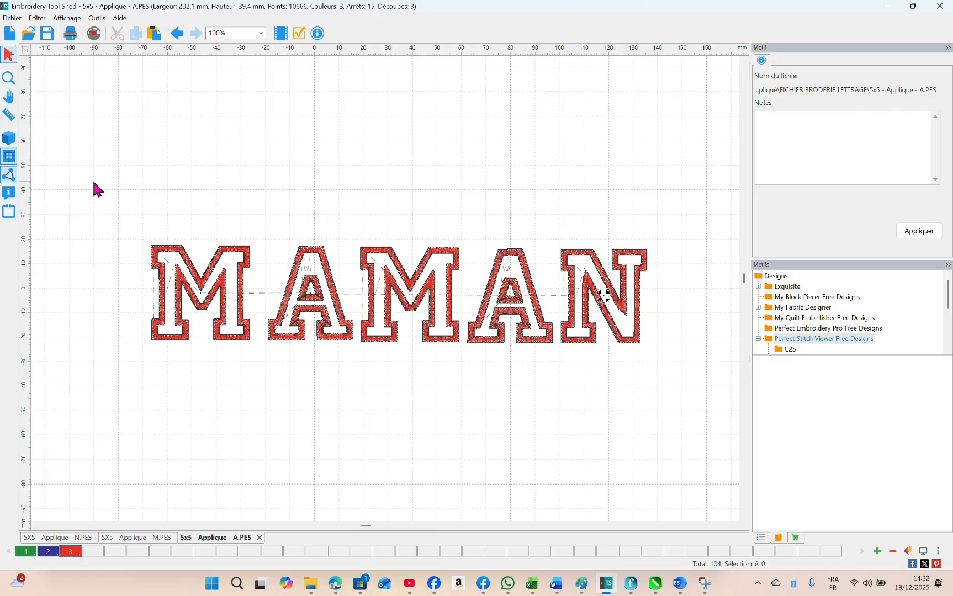
Check which embroidery machine formats are offered for saving the MAMAN design, and leave without saving
mouse_move(92, 183)
left_mouse_down()
mouse_move(613, 357)
mouse_move(697, 419)
left_mouse_up()
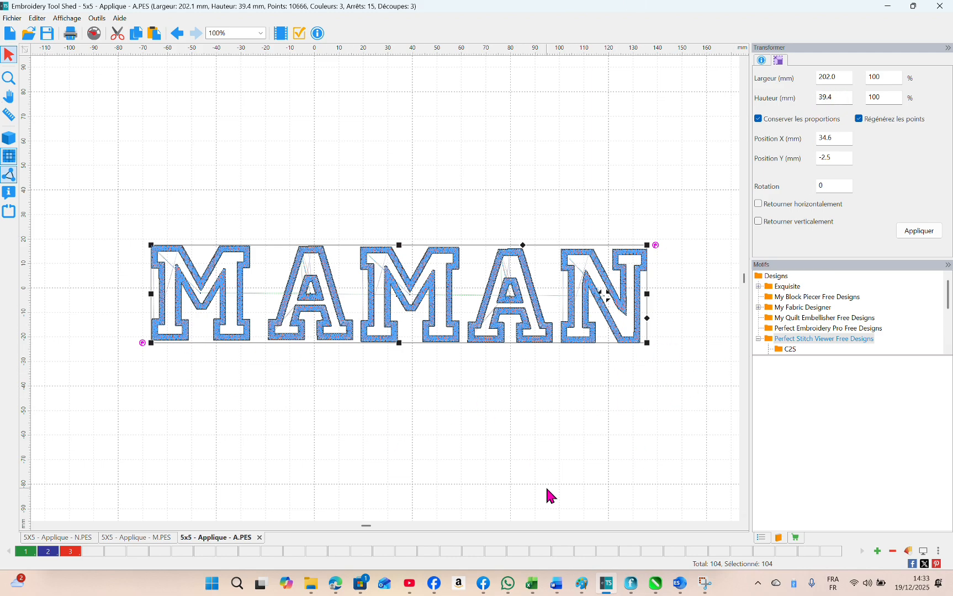
left_click(299, 435)
left_click(12, 19)
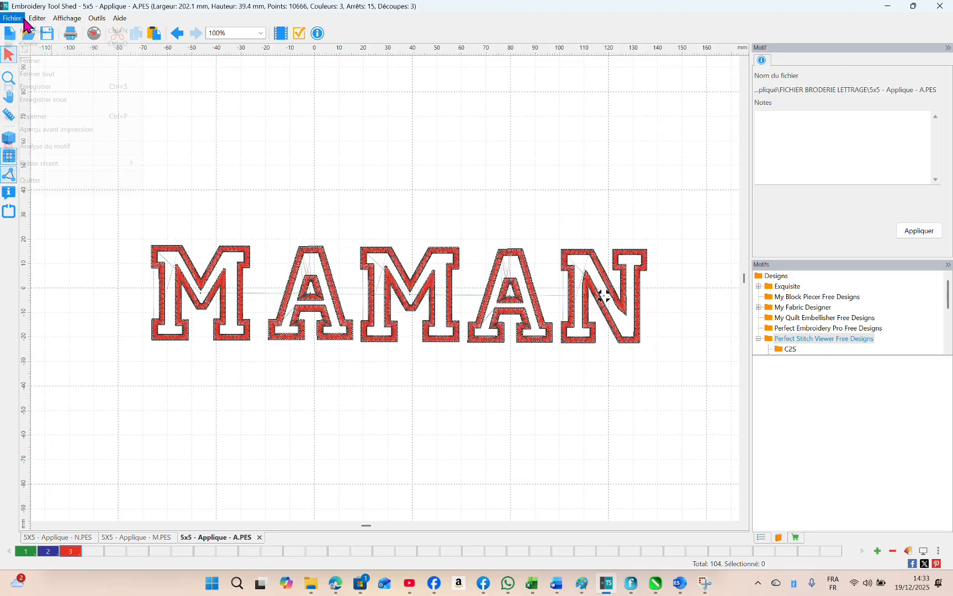
left_click(47, 101)
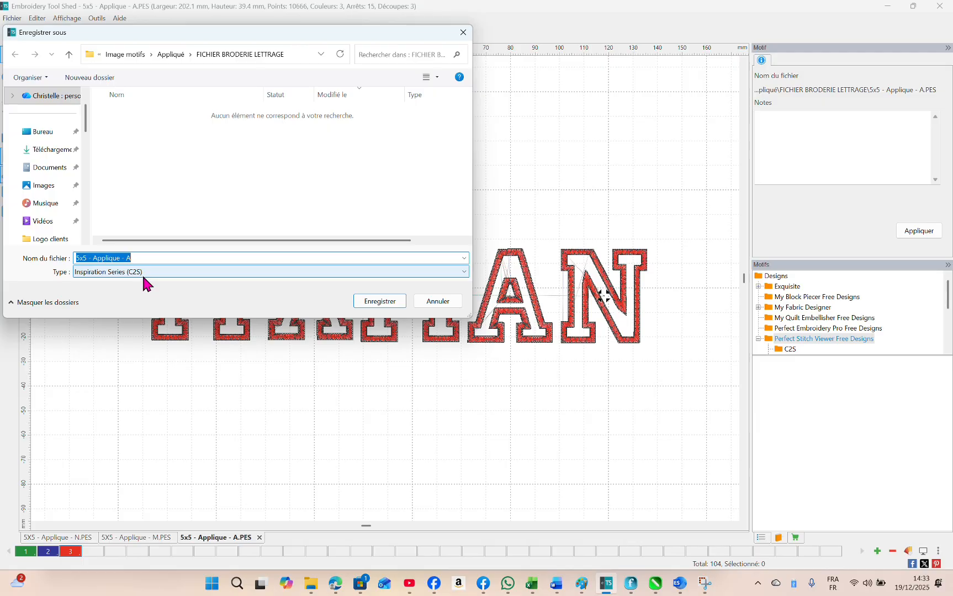
left_click(462, 275)
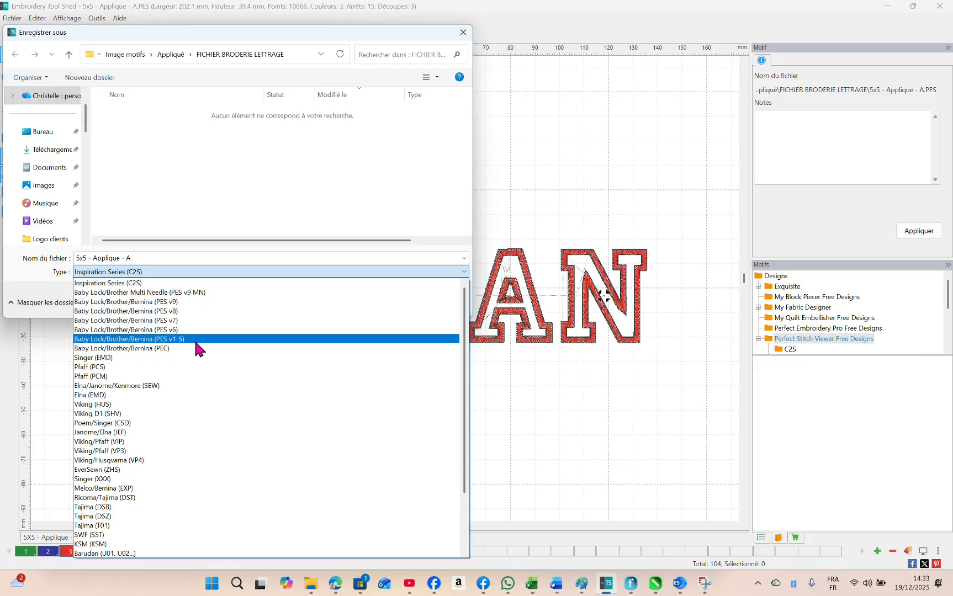
left_click(586, 447)
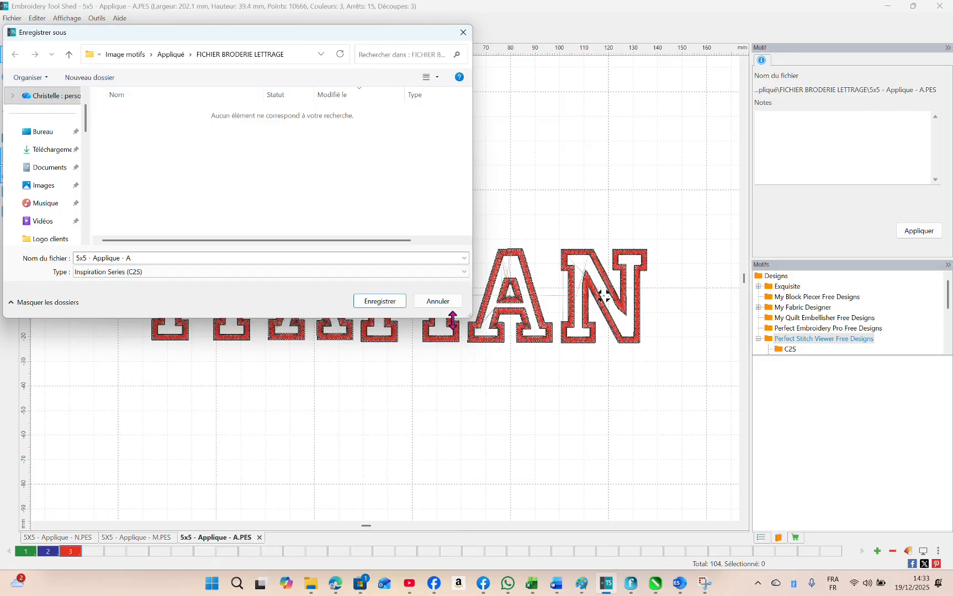
left_click(436, 302)
Try scaling the whole word MAMAN proportionally, down to about 177 mm wide and up to about 214 mm wide
left_click_drag(113, 202, 696, 434)
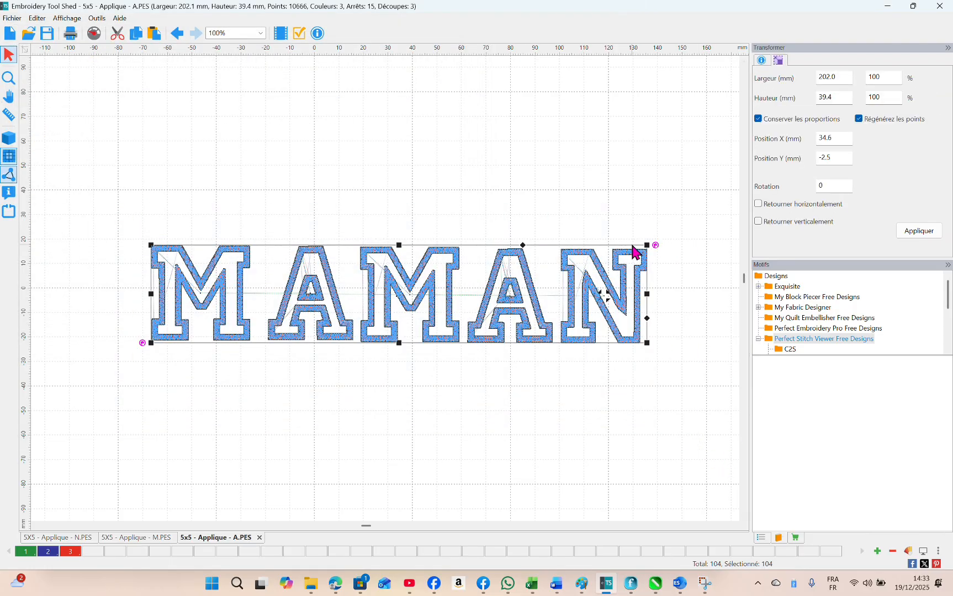
left_click_drag(647, 244, 602, 277)
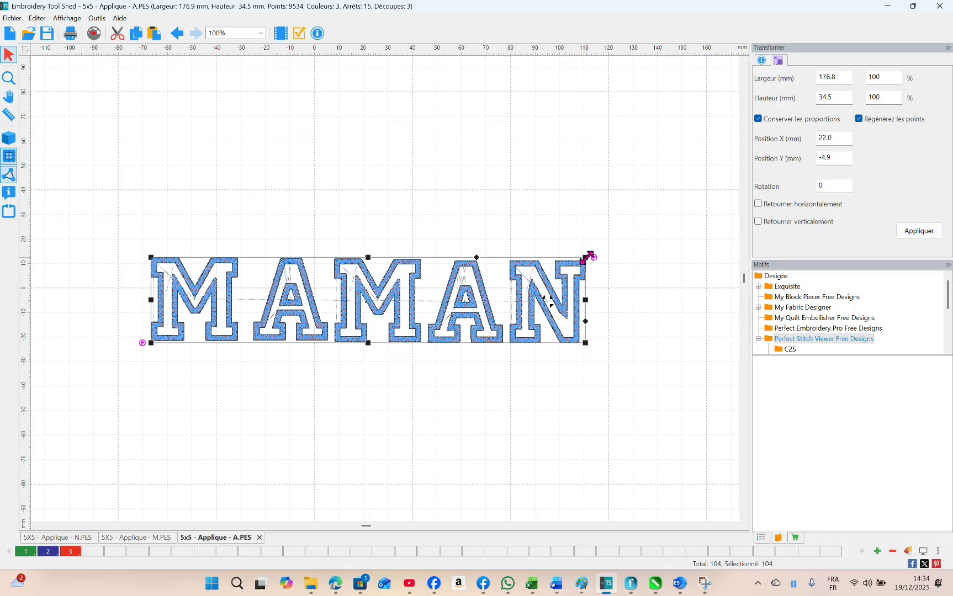
left_click_drag(587, 257, 674, 228)
left_click(387, 146)
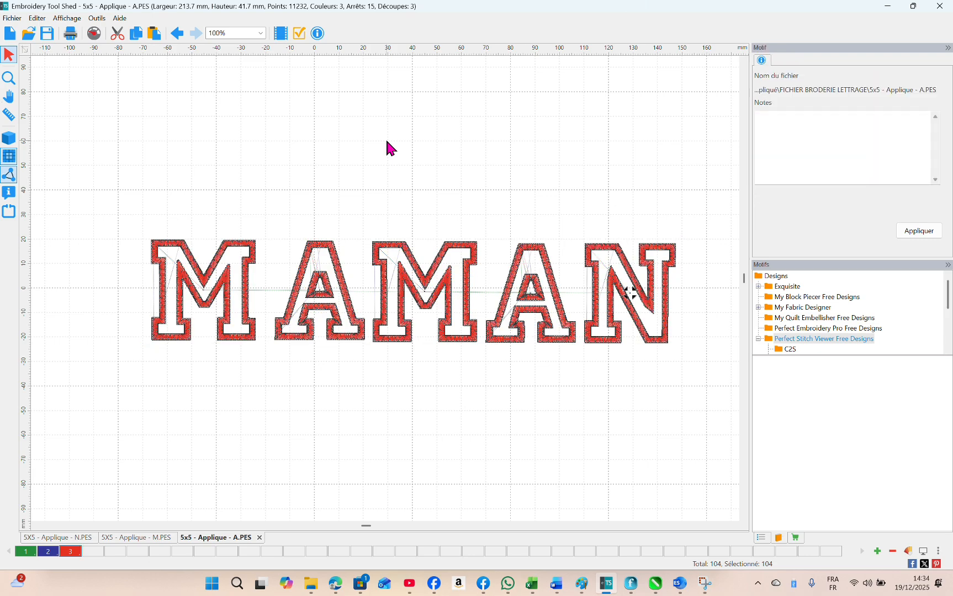
left_click(343, 286)
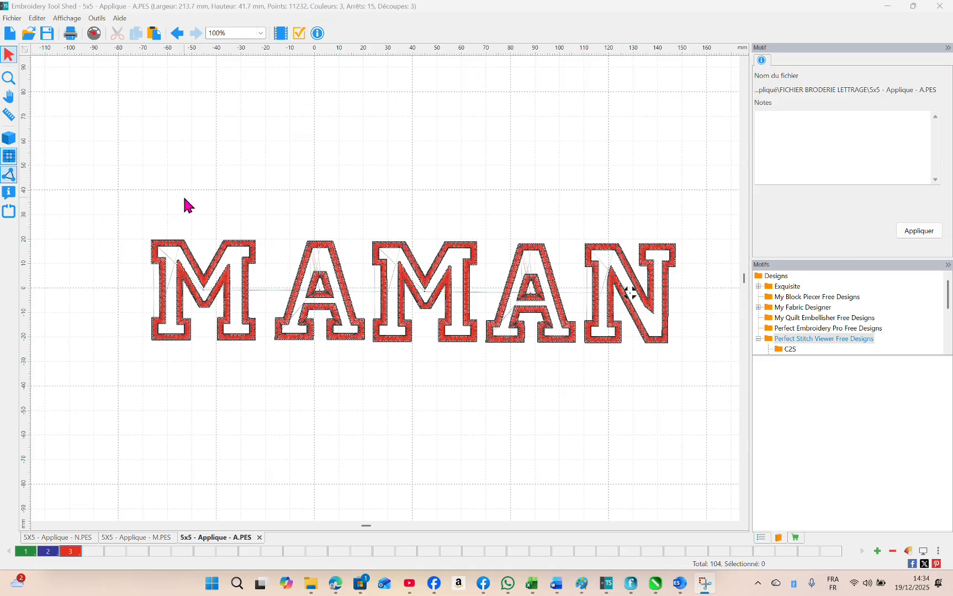
Scale the whole word MAMAN down proportionally to about 189 mm wide and 37 mm high and apply the size
left_click_drag(129, 196, 697, 407)
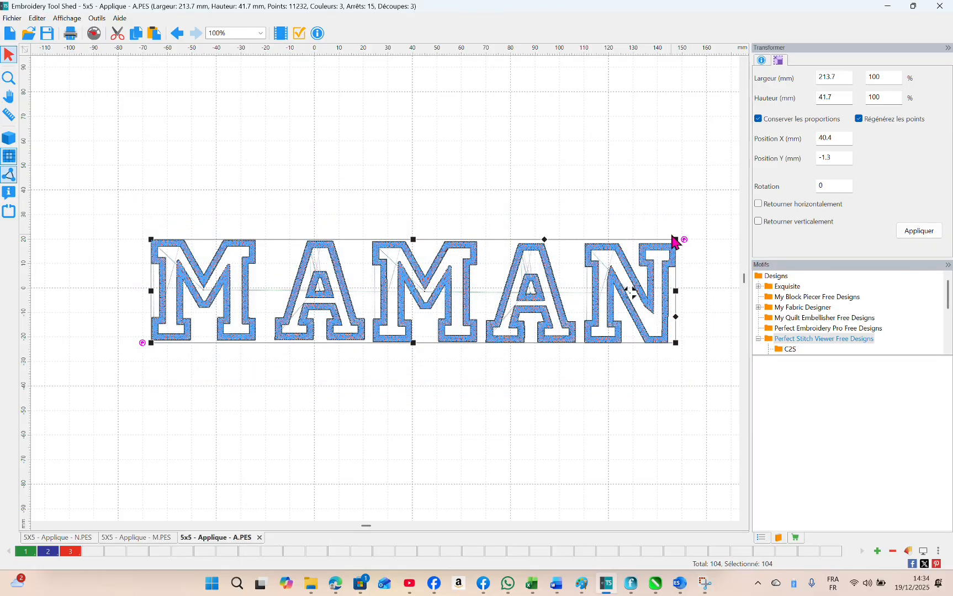
left_click_drag(675, 240, 616, 251)
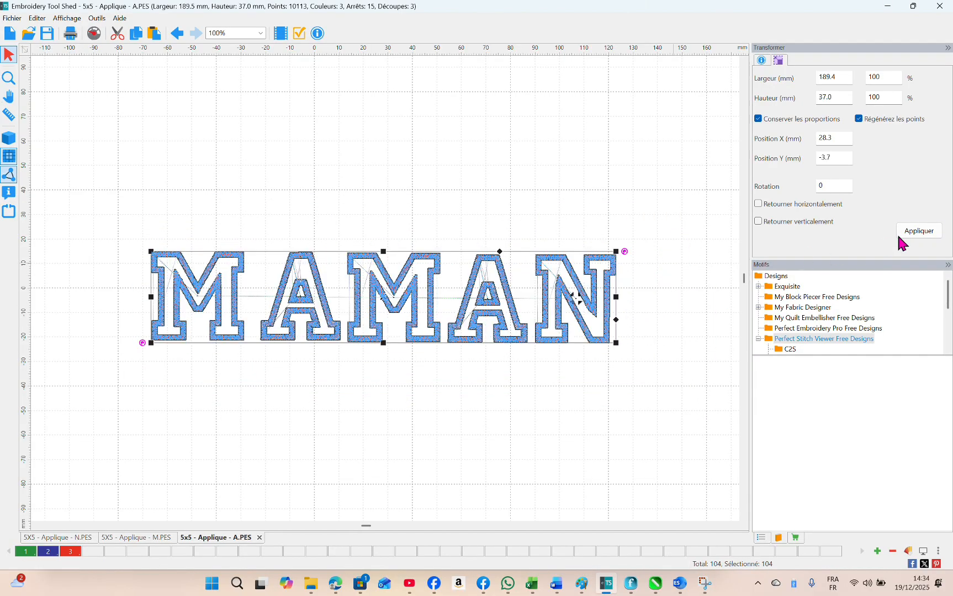
left_click(900, 237)
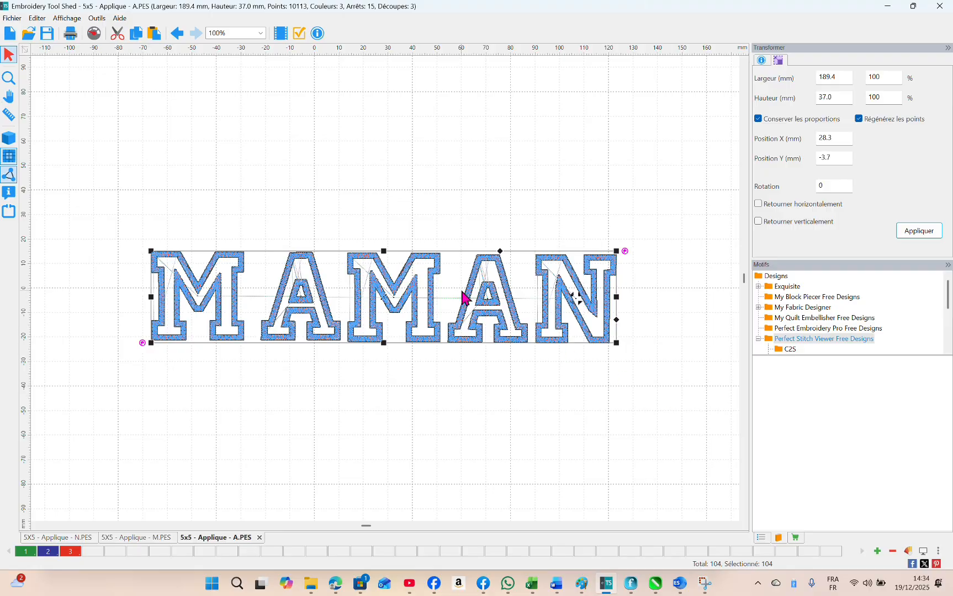